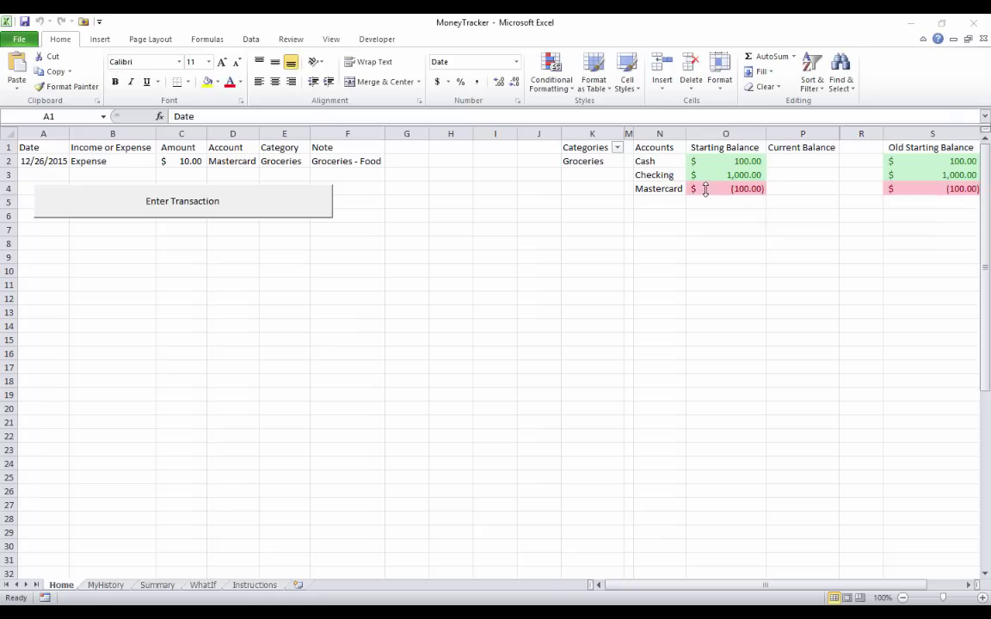
- Add a Visa account below Mastercard in N5 with a starting balance of -200
click(658, 162)
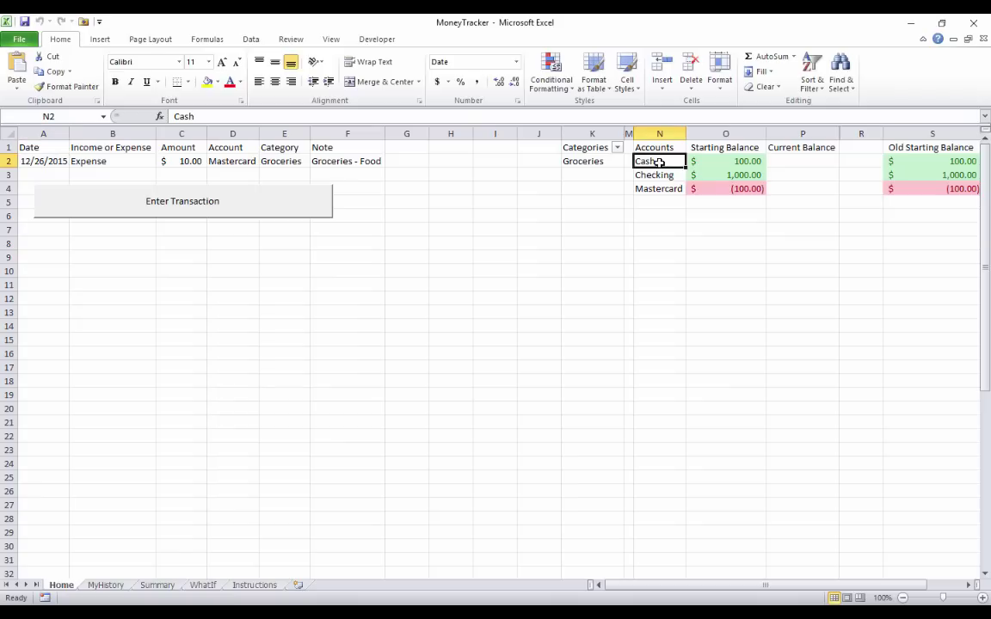
click(663, 179)
drag(659, 203, 655, 286)
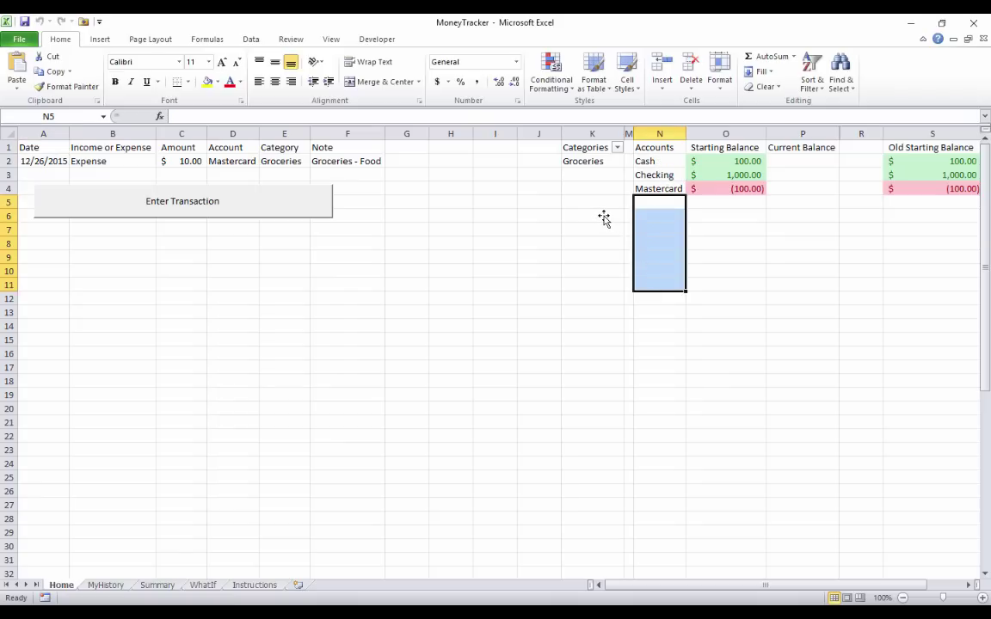
click(651, 203)
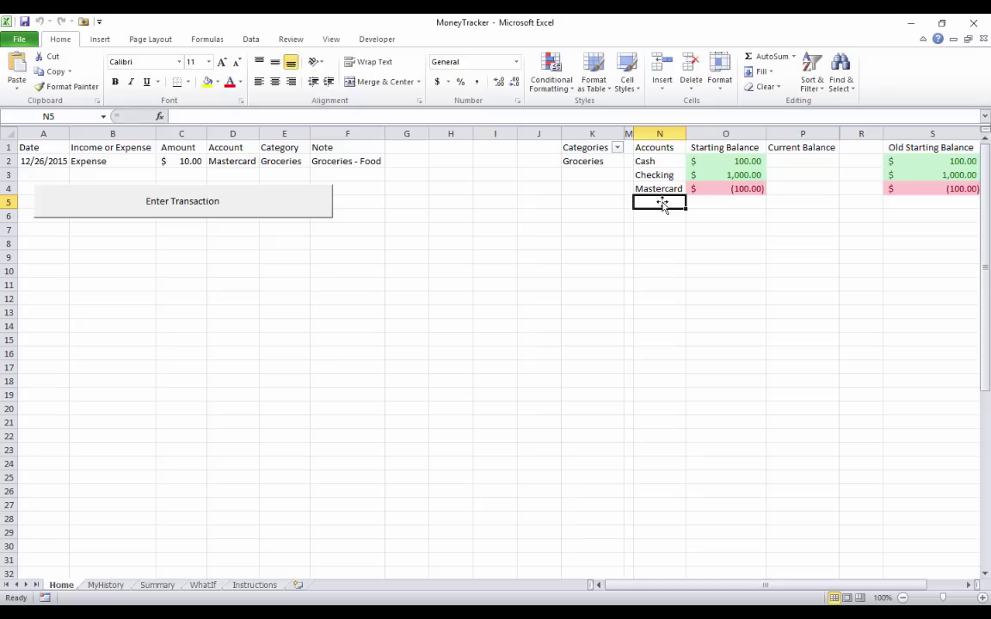
text(Visa)
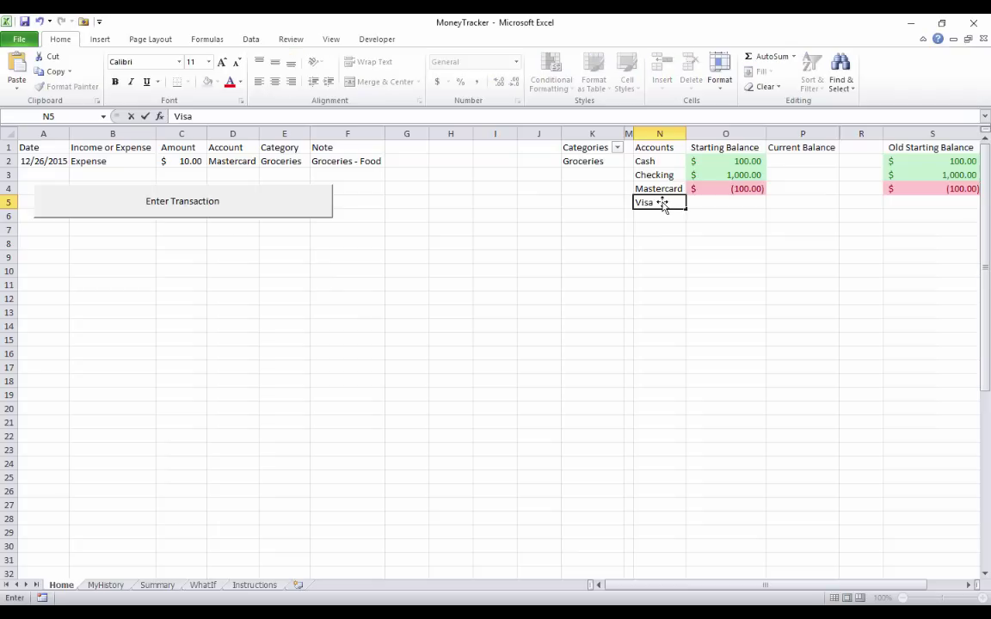
key(Tab)
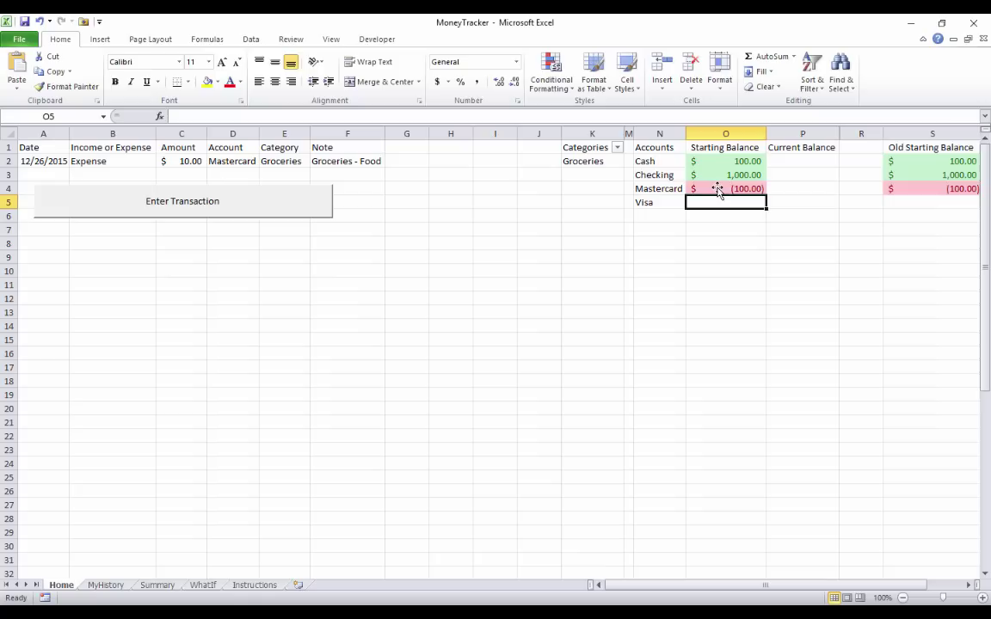
click(732, 189)
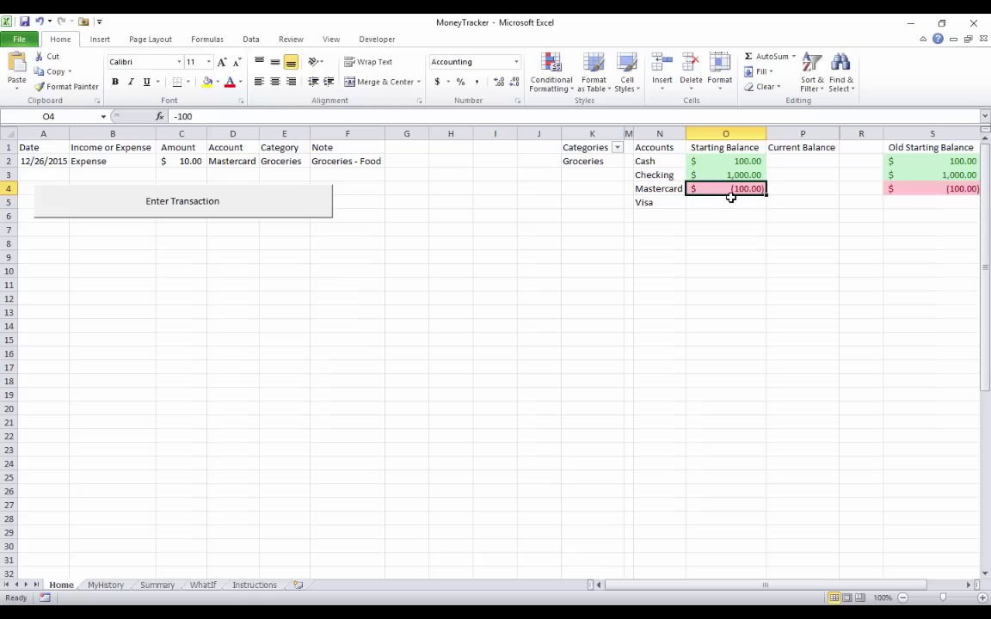
click(725, 203)
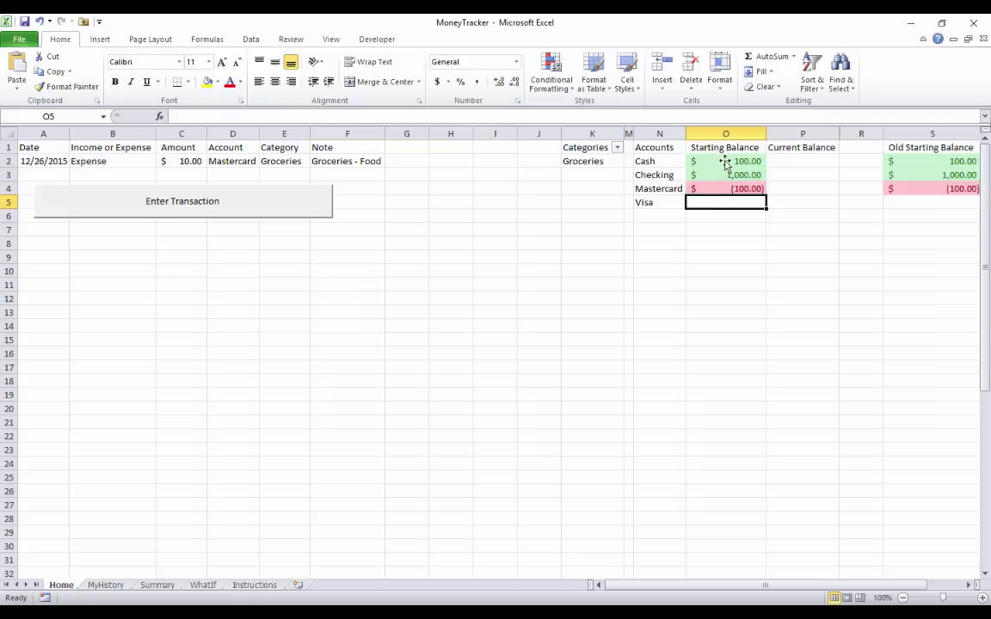
drag(728, 162, 727, 175)
click(722, 203)
text(-200)
key(Return)
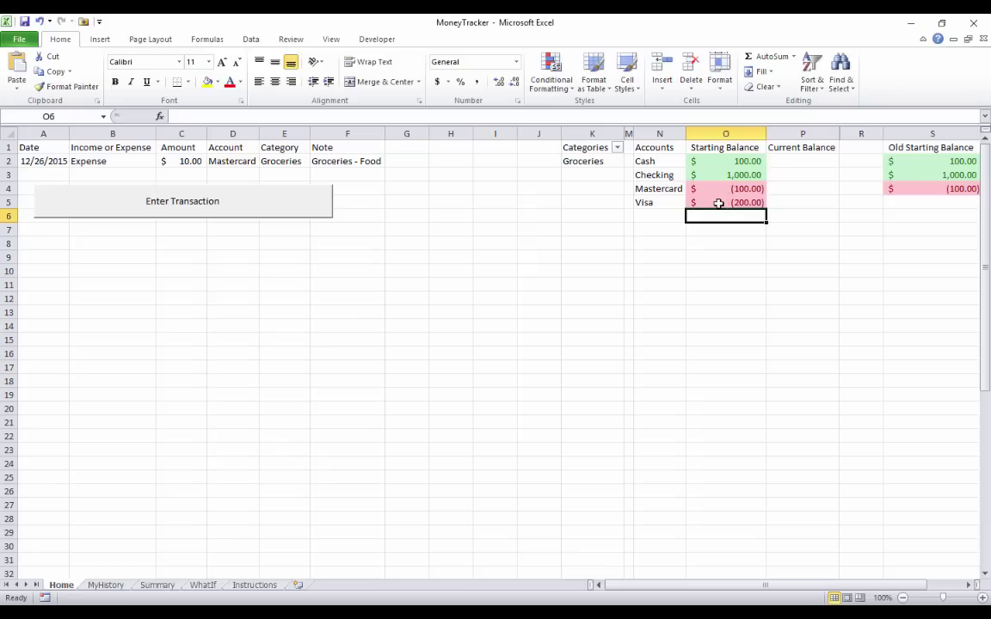
- Charge the sample transaction to the Visa account from the D2 dropdown
click(222, 163)
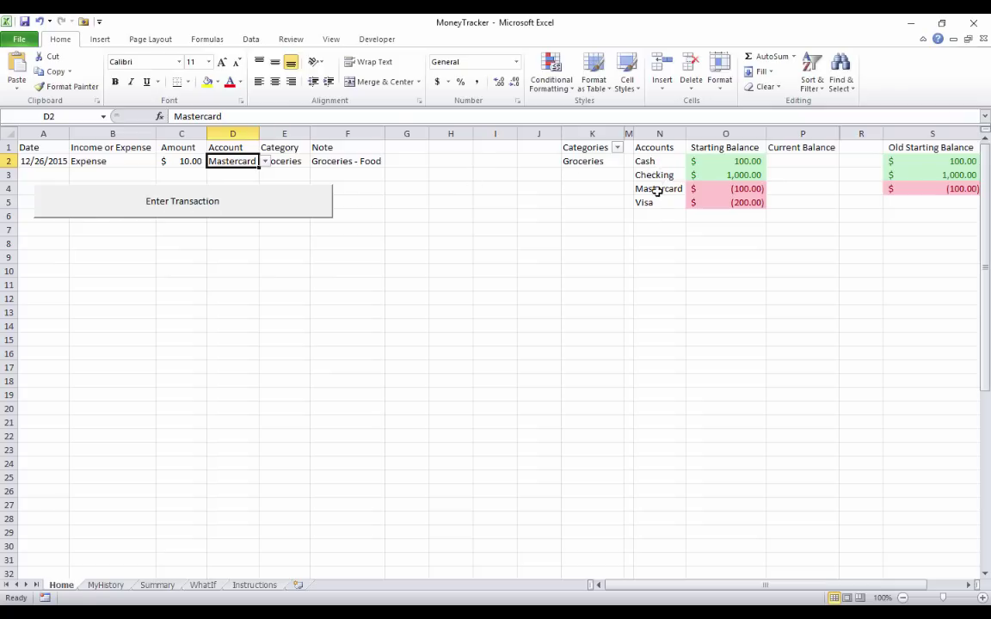
click(267, 161)
click(240, 199)
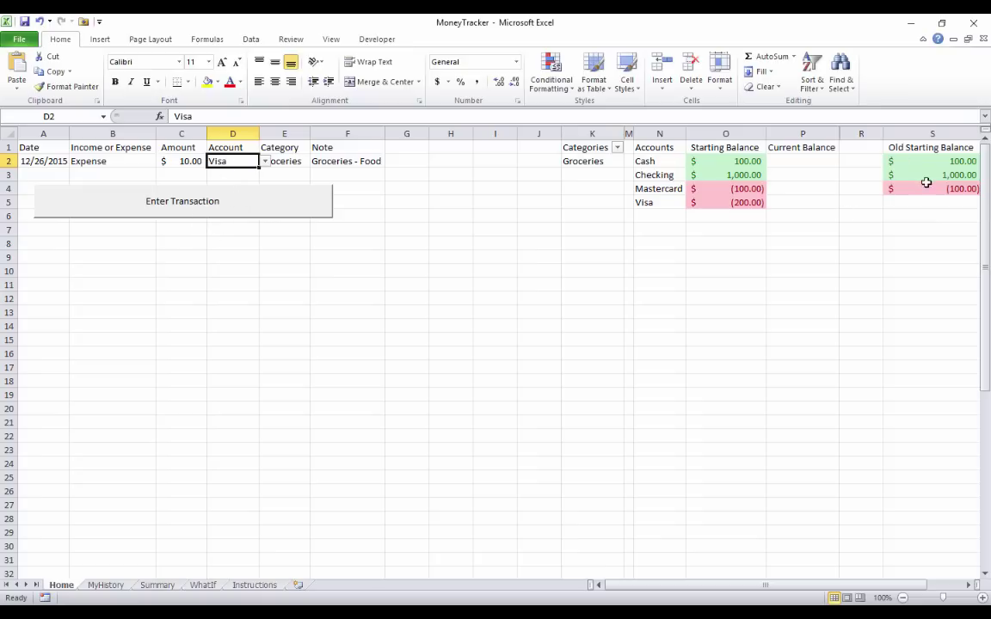
drag(925, 162, 919, 197)
click(778, 229)
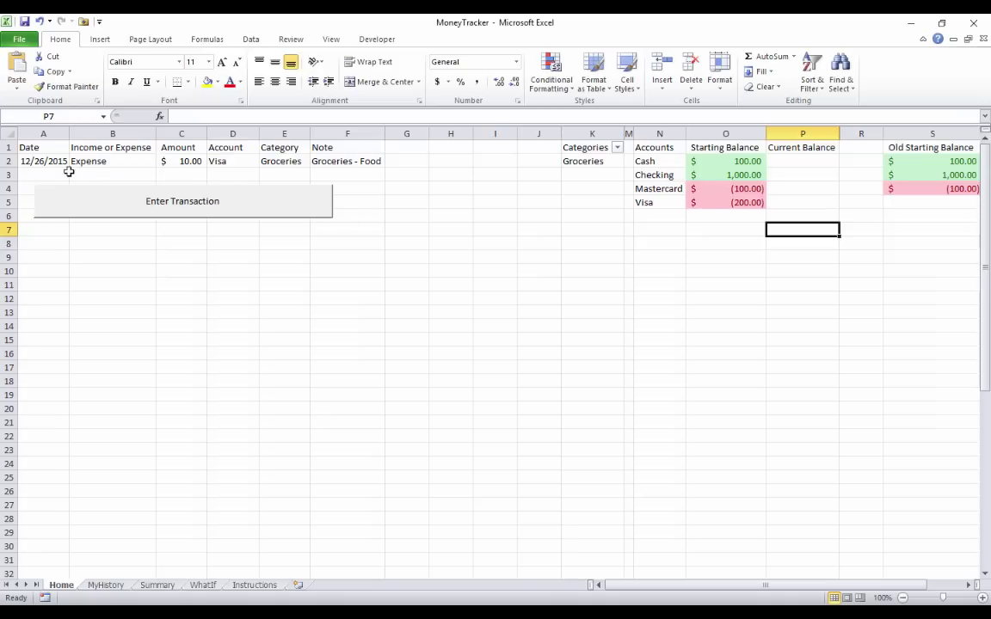
- Change the transaction's date in A2 to 1/4/2016
click(34, 160)
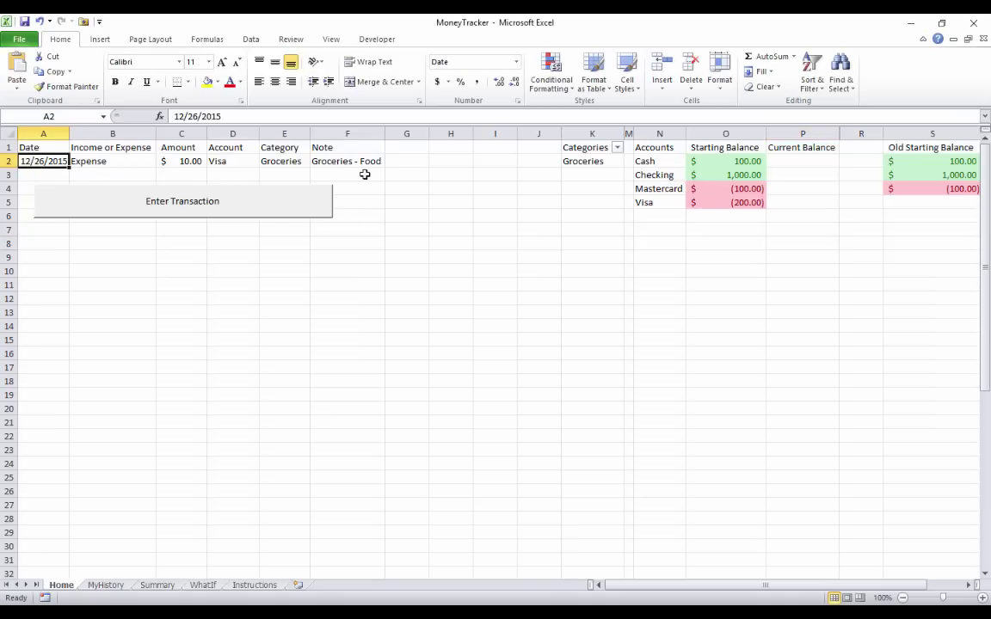
text(1/4/)
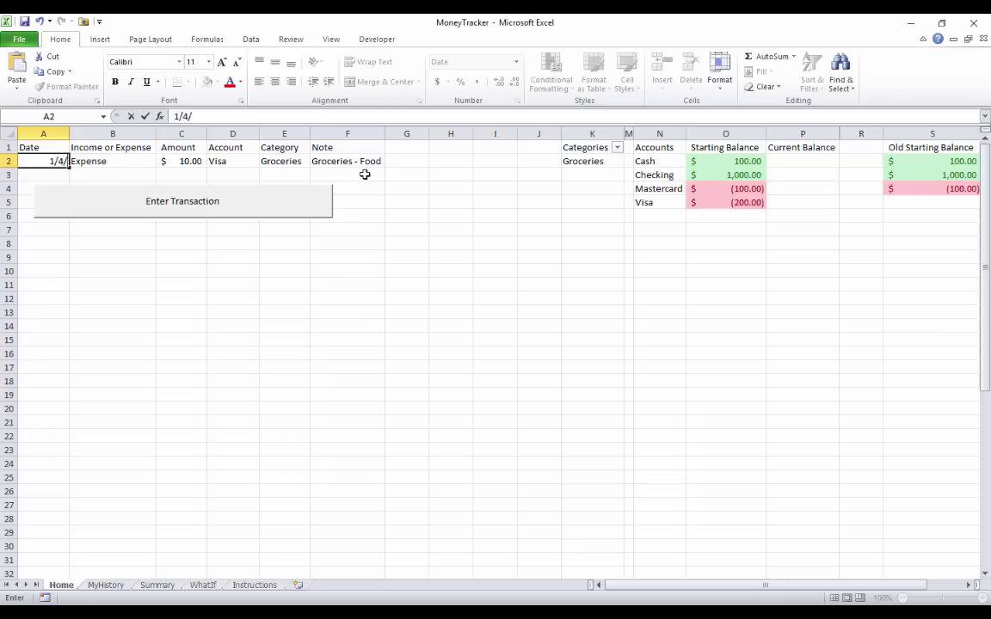
text(2016)
key(Return)
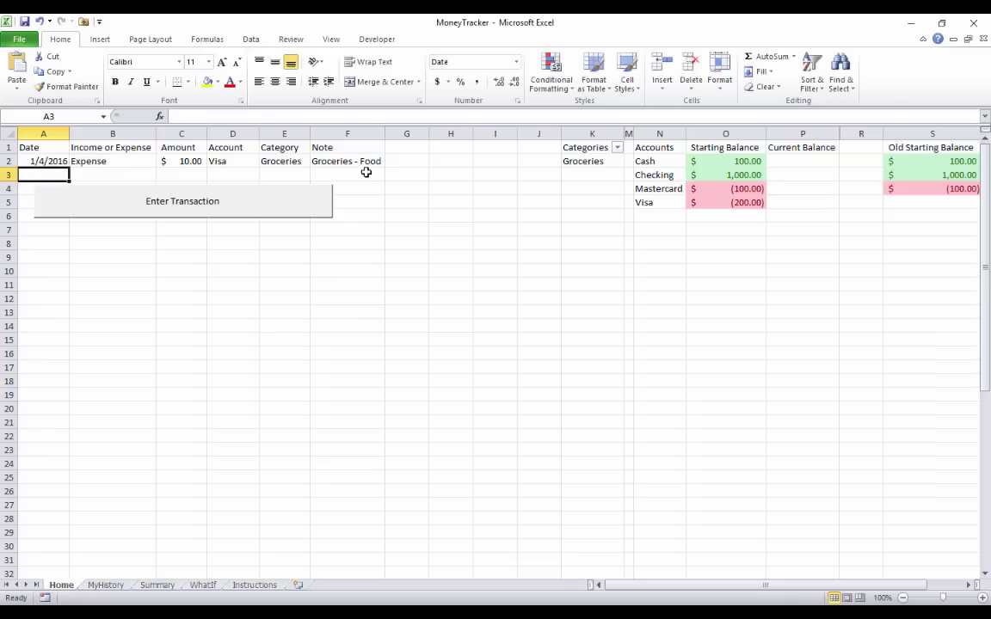
- Review the transaction's fields and category list, then select the empty Categories cell below Groceries
click(173, 161)
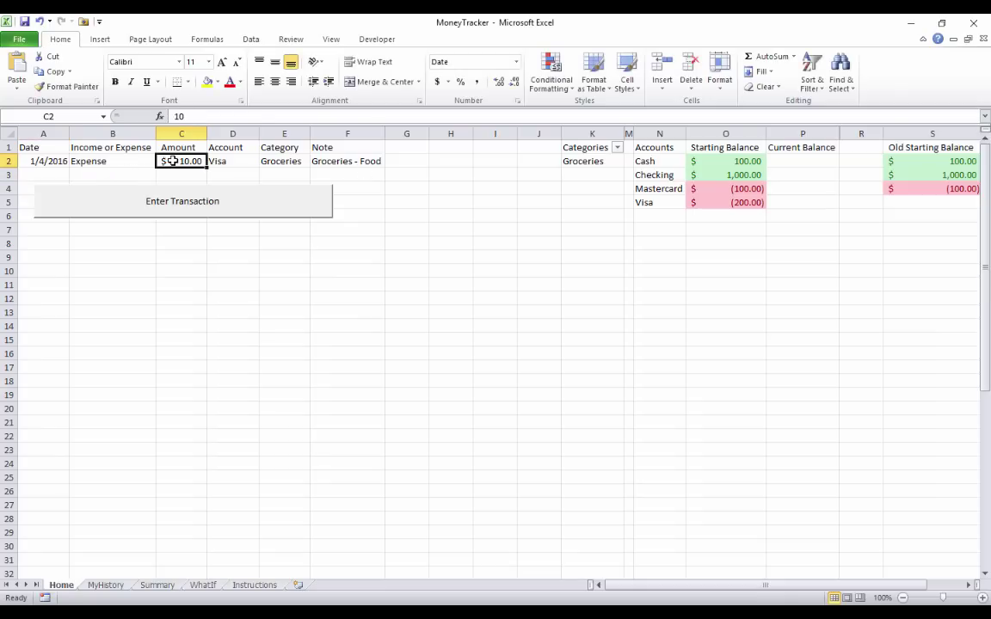
click(110, 161)
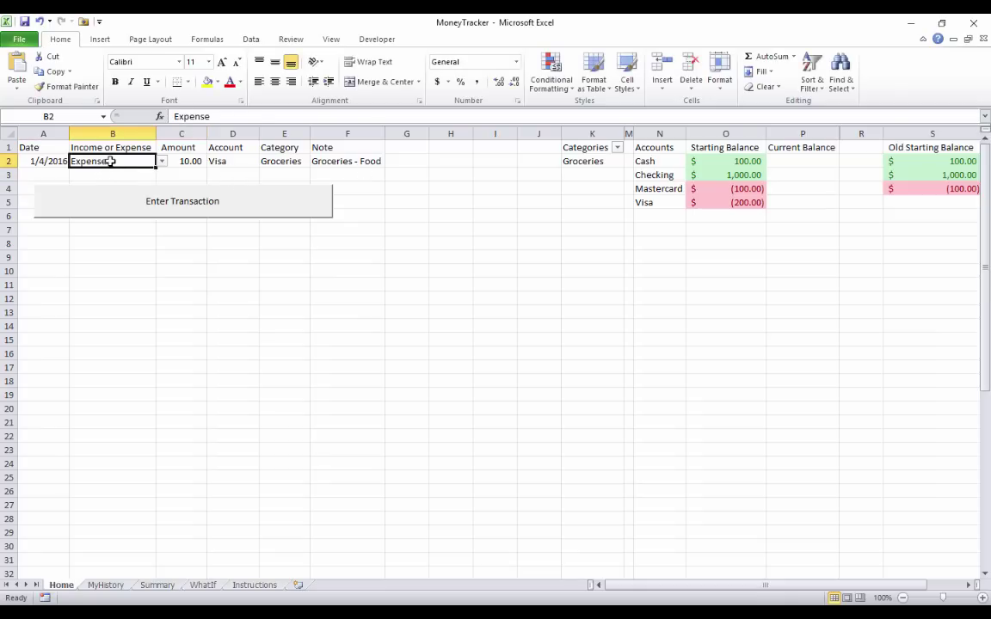
click(213, 160)
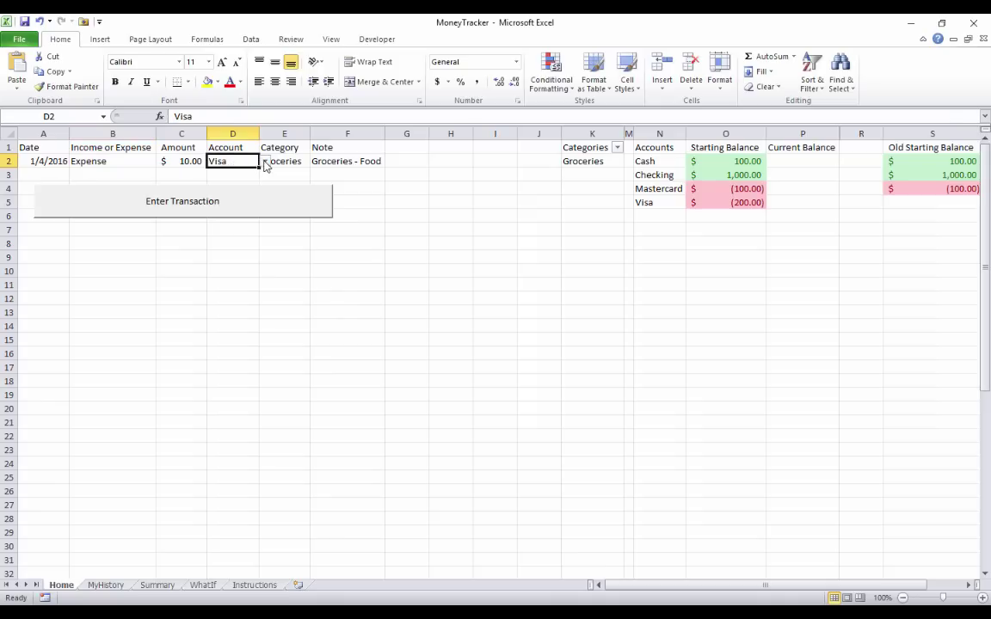
click(266, 160)
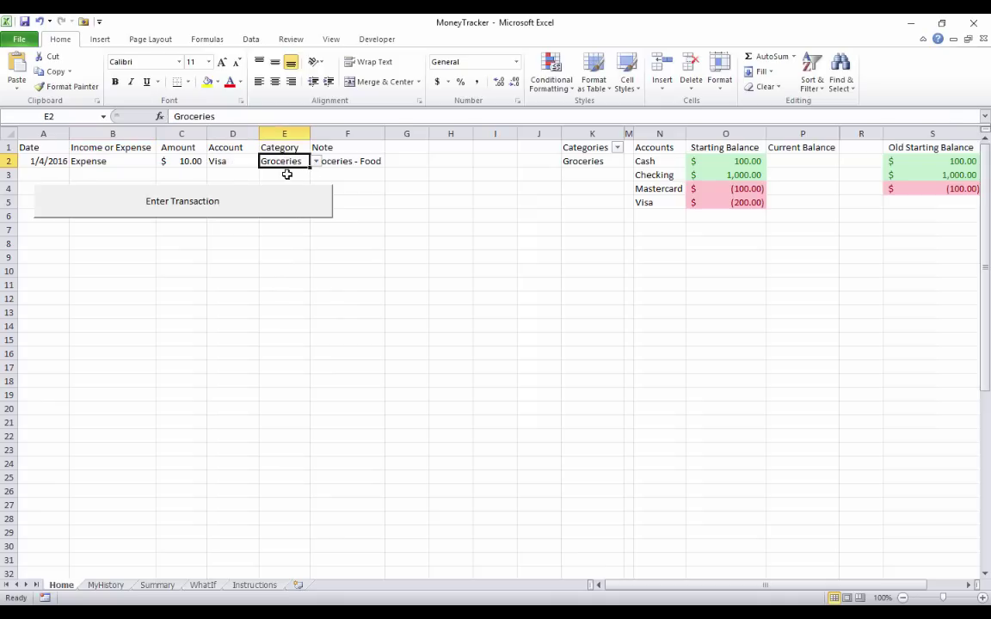
click(316, 162)
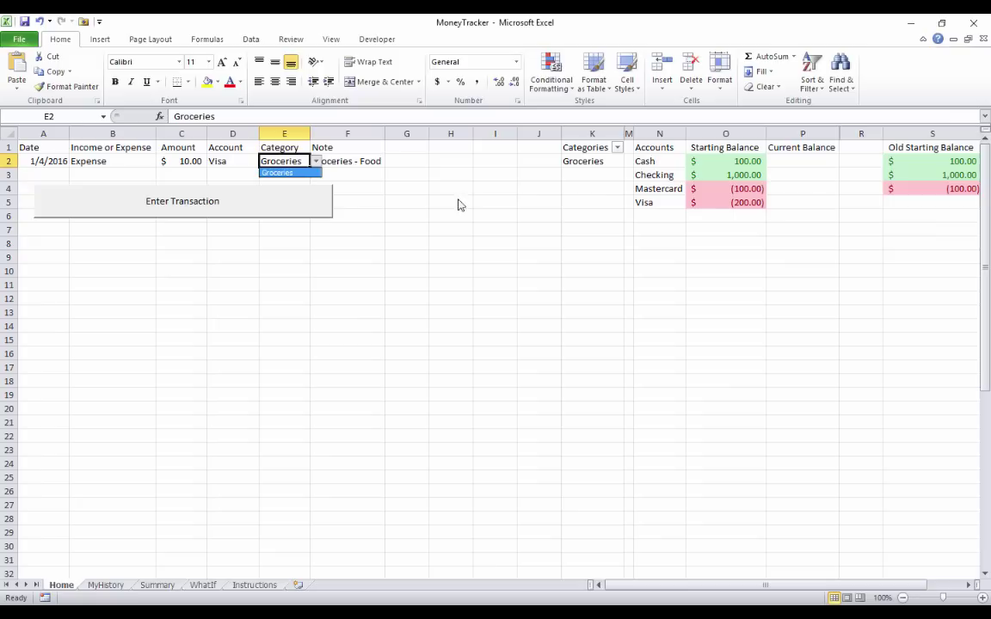
click(597, 193)
click(587, 170)
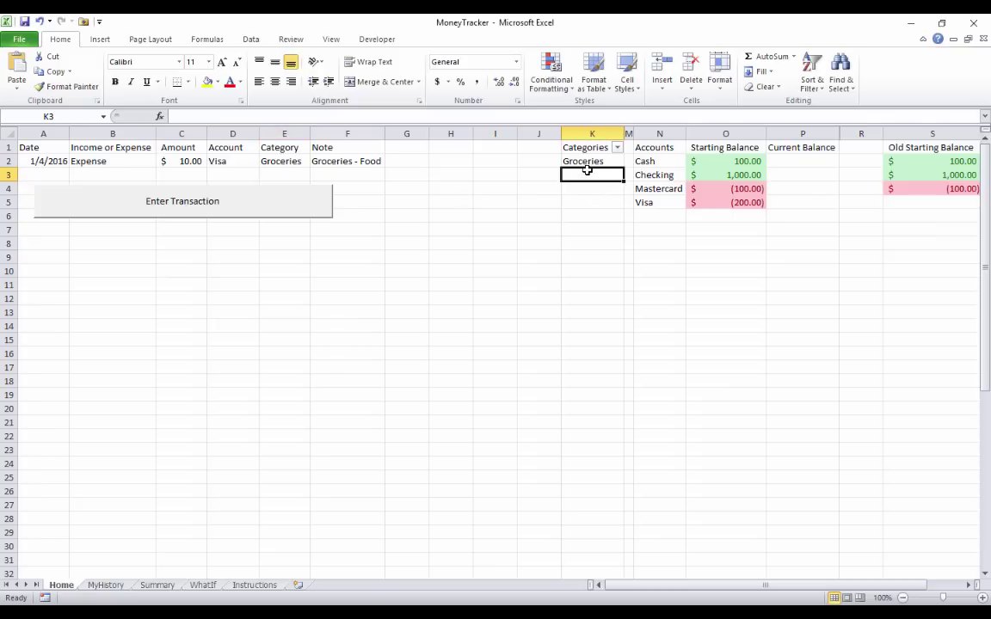
- Add Entertainment to the Categories list and set it as the transaction's category
text(Entert)
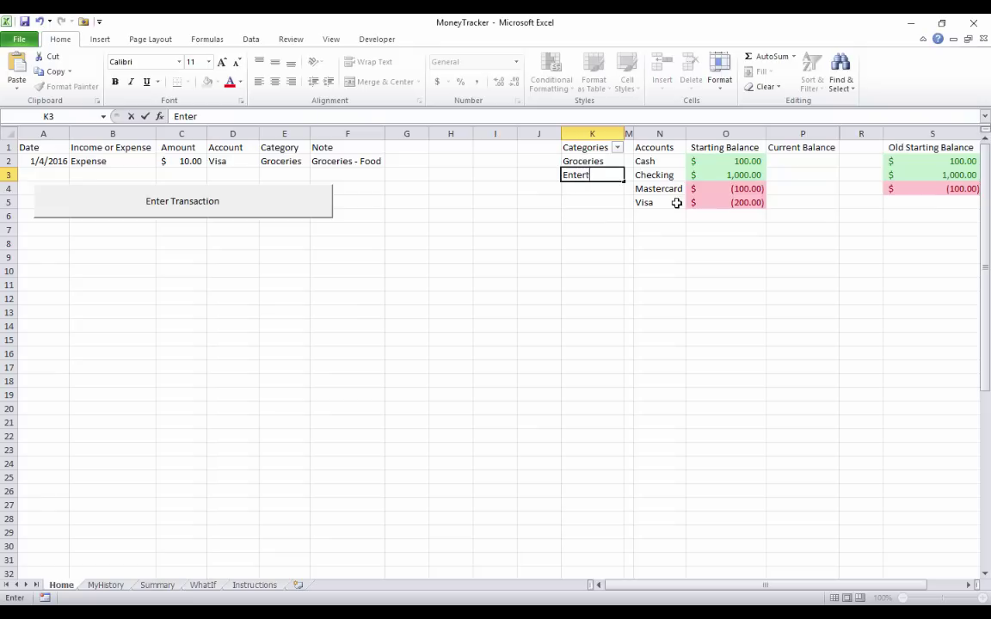
text(ainment)
key(Return)
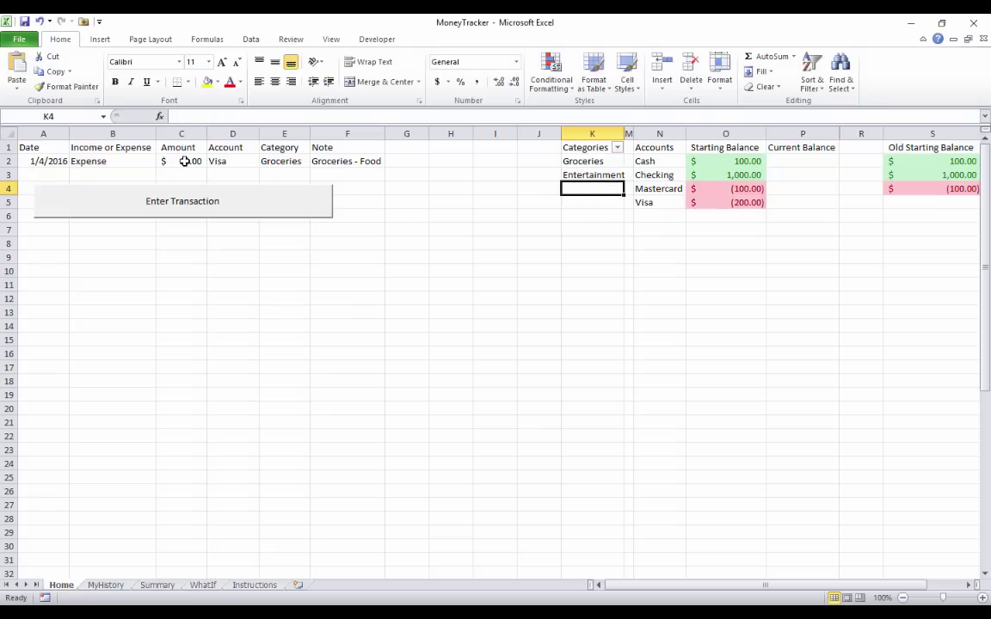
click(279, 161)
click(316, 163)
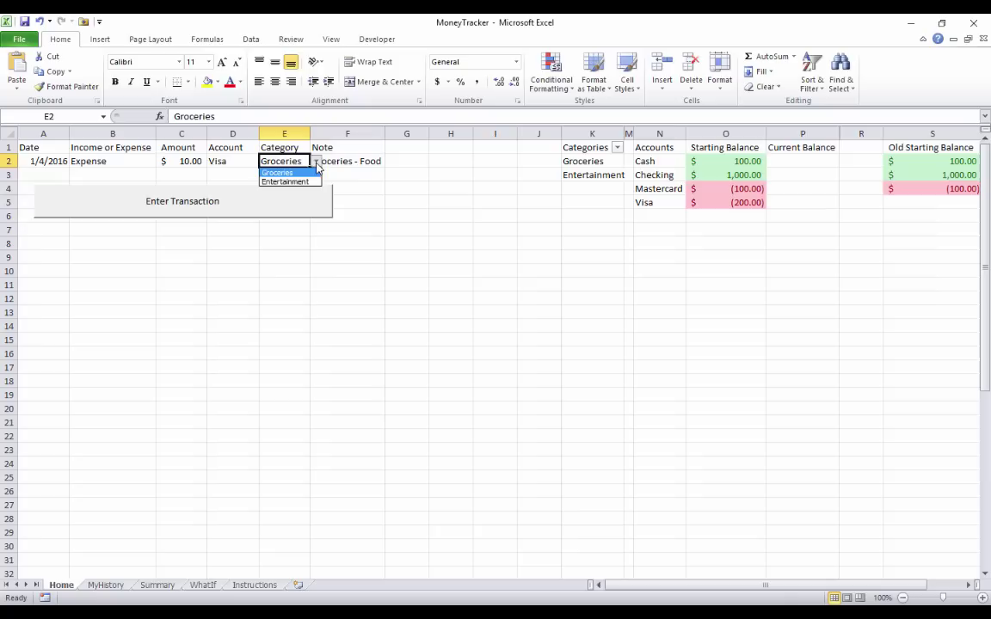
click(293, 182)
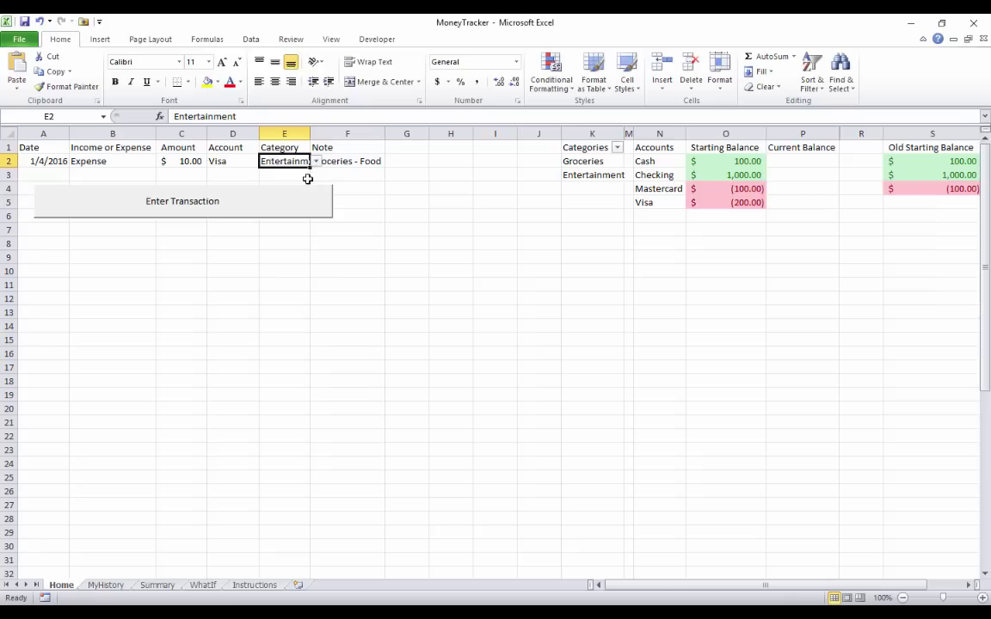
- Enter Movie as the transaction's note
click(335, 162)
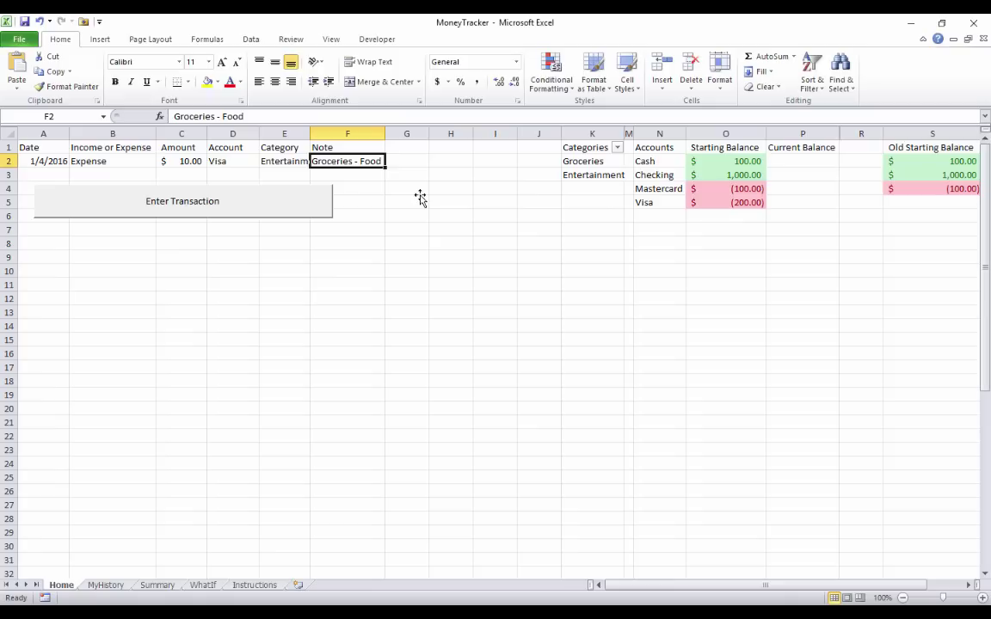
text(Movie)
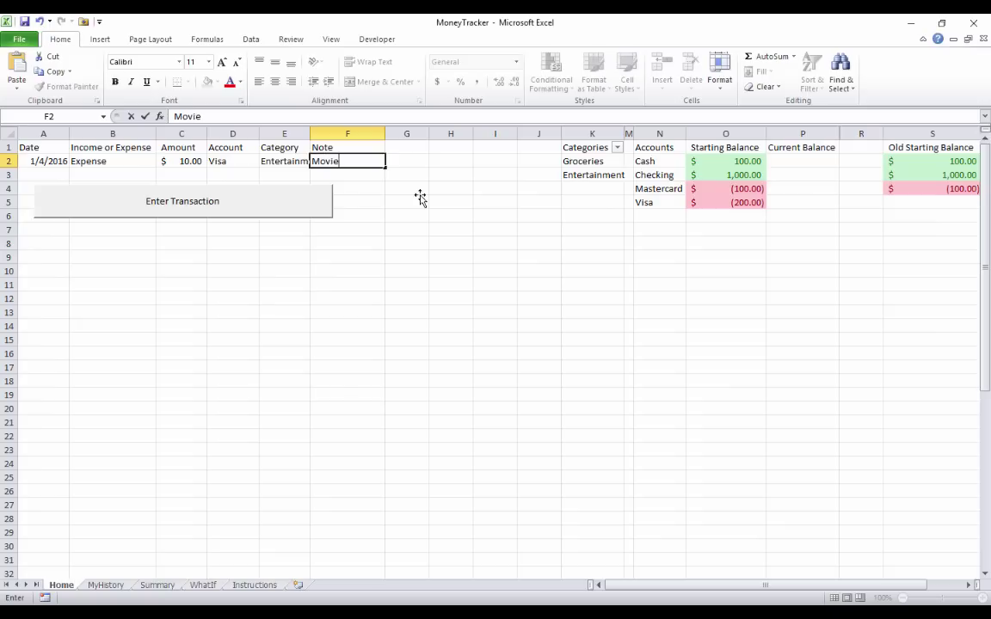
key(Return)
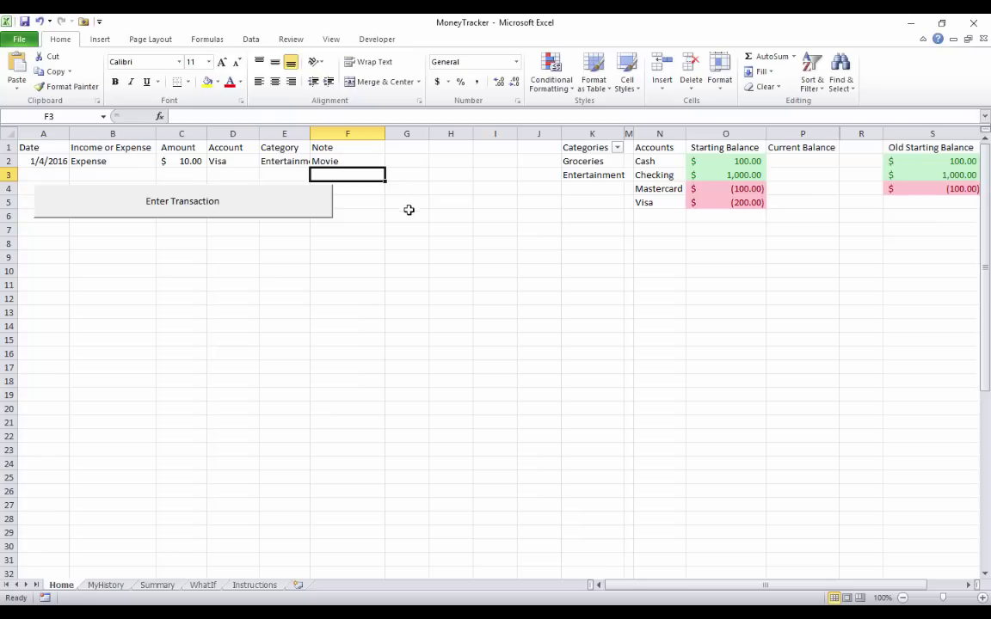
- Record the Movie transaction and confirm Visa's current balance is ($210.00)
click(716, 202)
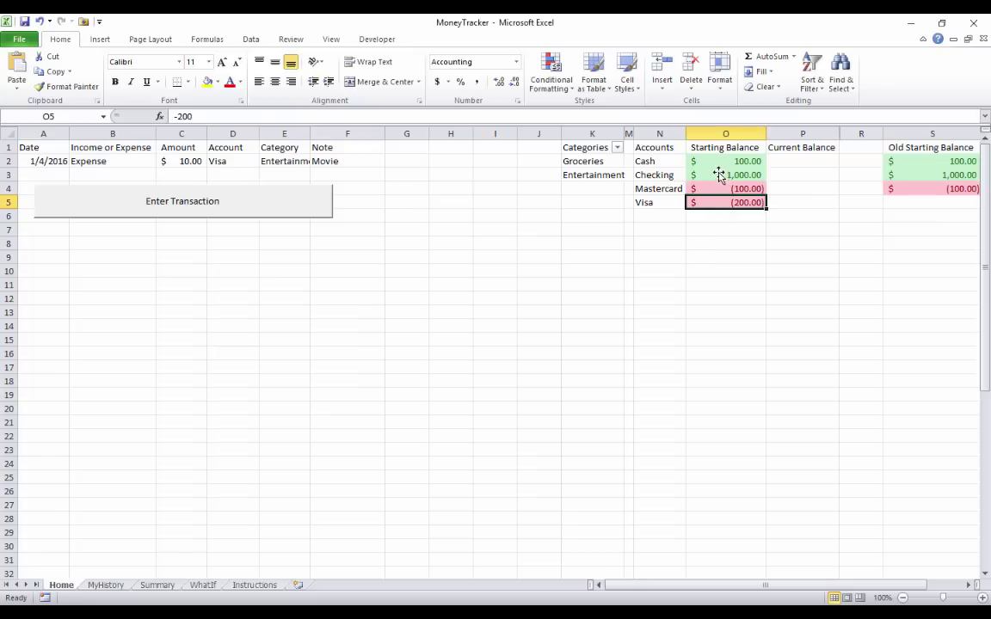
drag(721, 161, 729, 201)
click(727, 206)
click(267, 210)
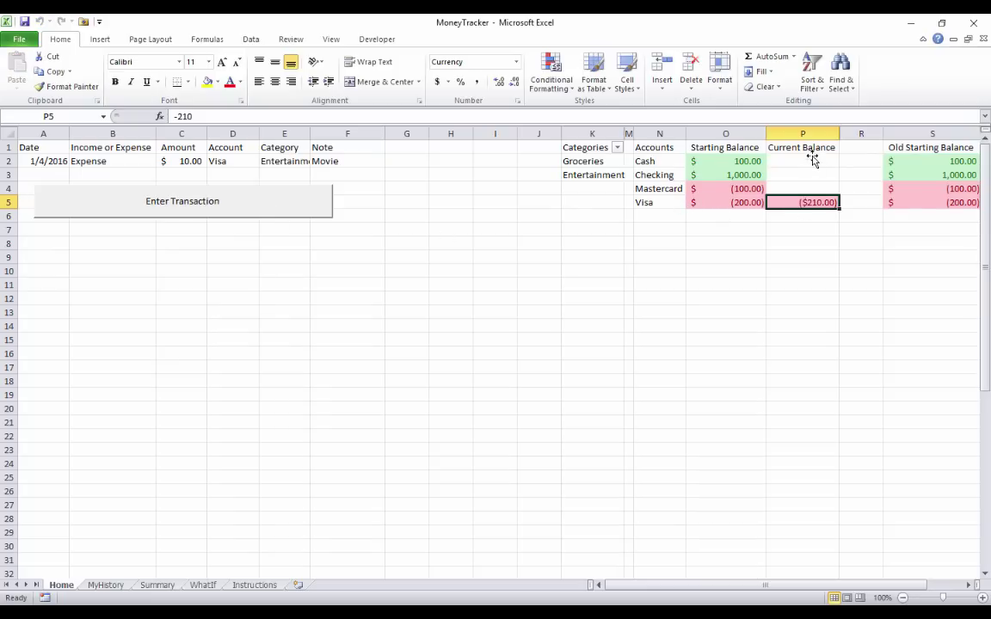
drag(812, 148, 815, 195)
click(815, 201)
- Compare the old balance columns with the current balances, then view the logged expense on MyHistory
drag(964, 161, 963, 203)
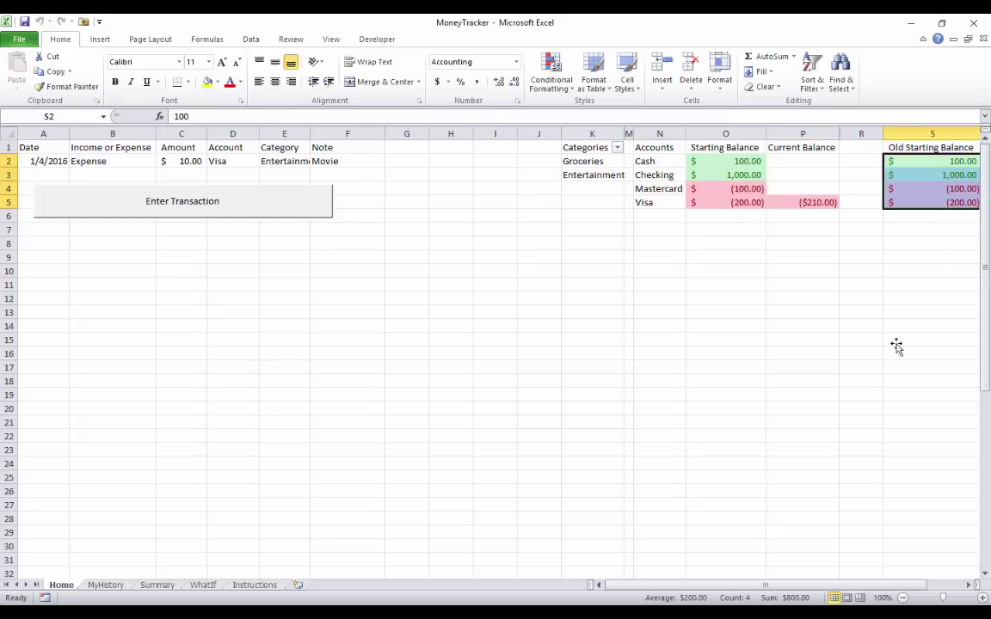
drag(776, 590, 803, 526)
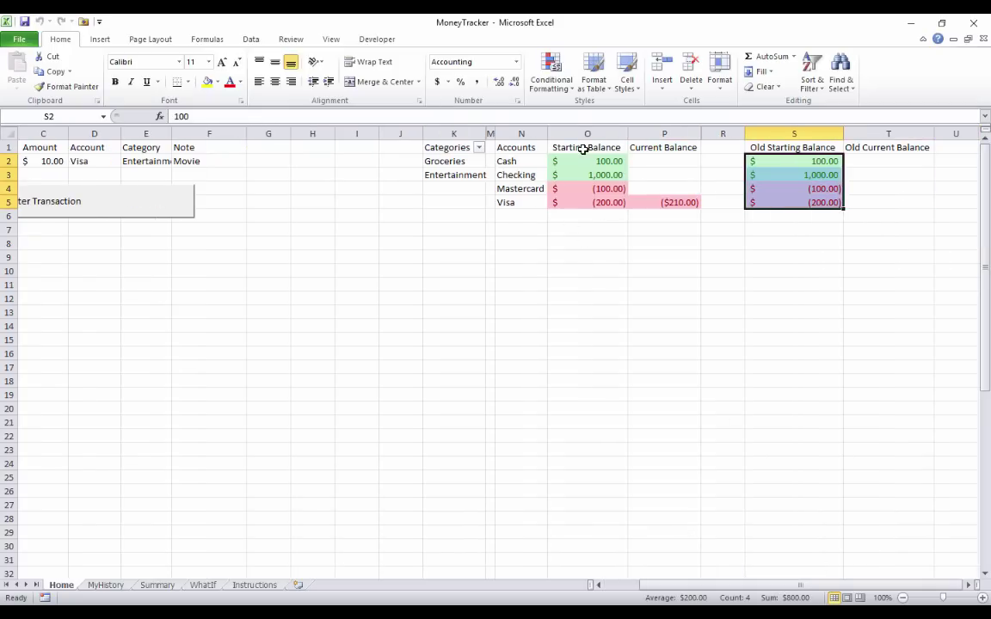
drag(578, 157, 649, 204)
click(654, 244)
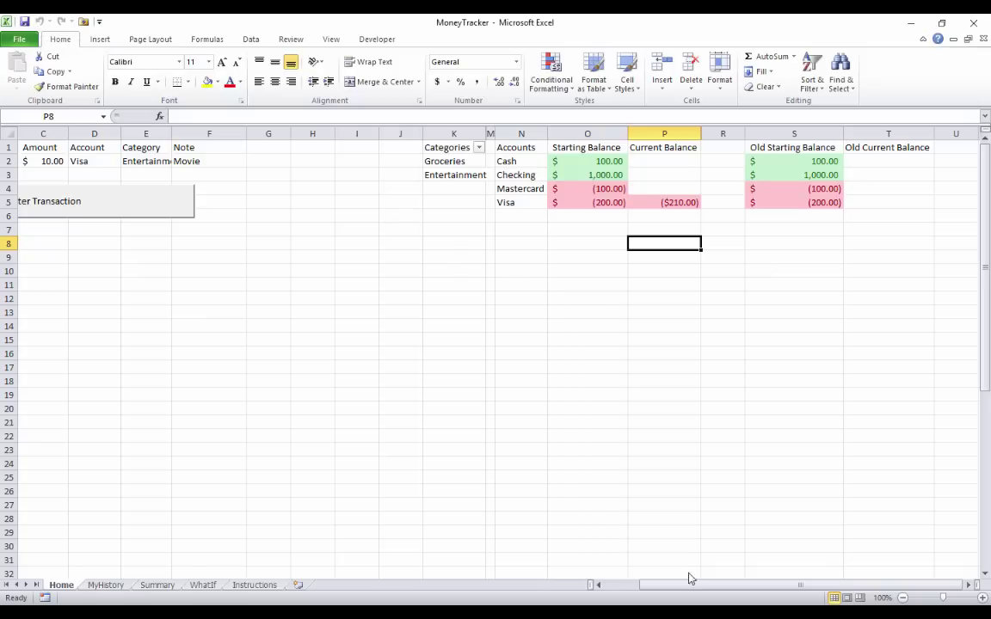
drag(686, 588, 752, 545)
drag(791, 160, 798, 202)
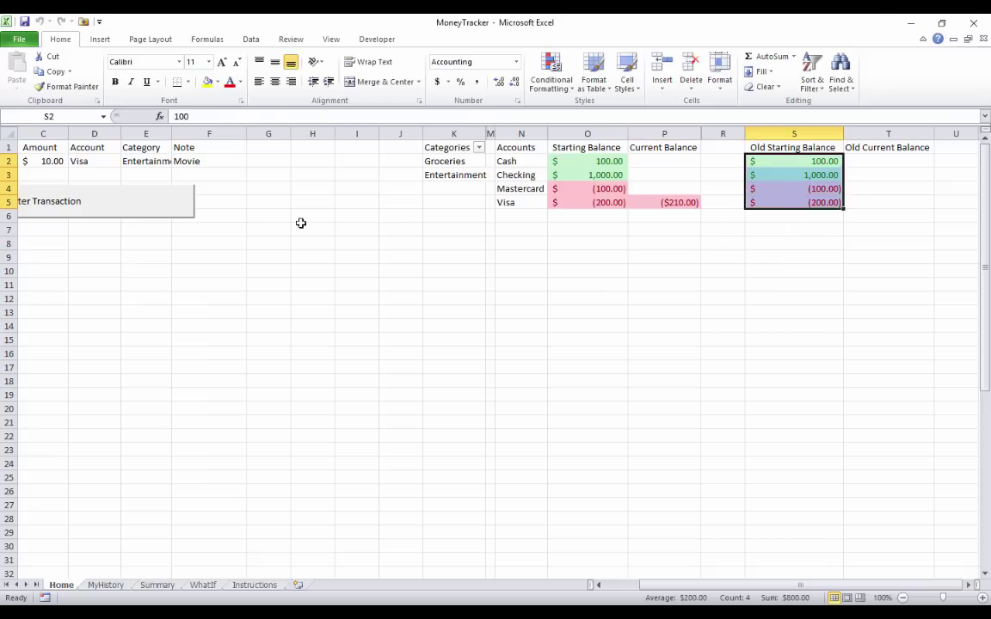
drag(571, 161, 667, 203)
click(677, 255)
click(804, 160)
drag(804, 160, 894, 204)
click(686, 315)
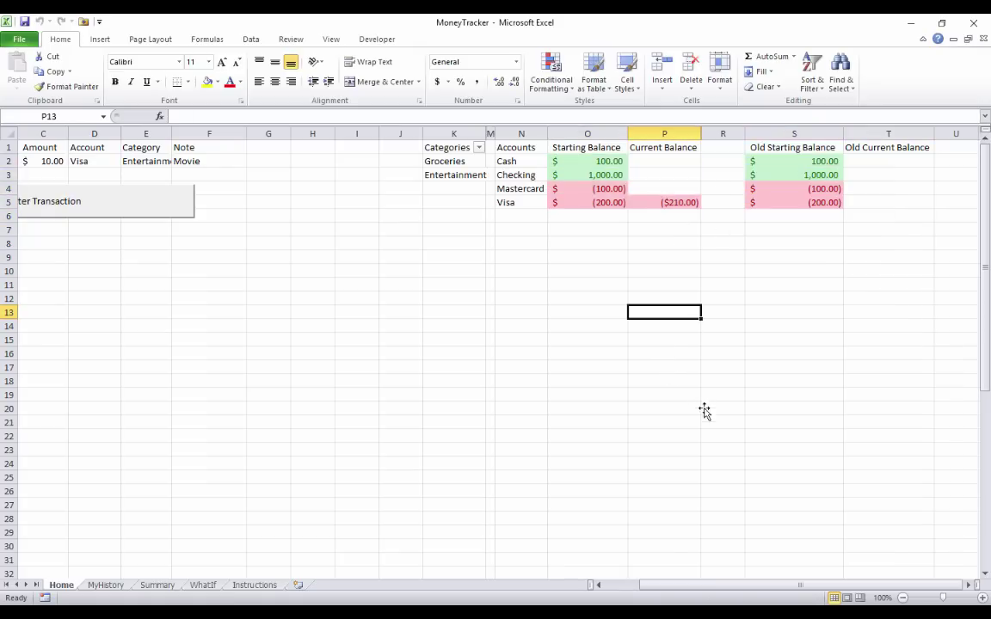
drag(646, 585, 613, 585)
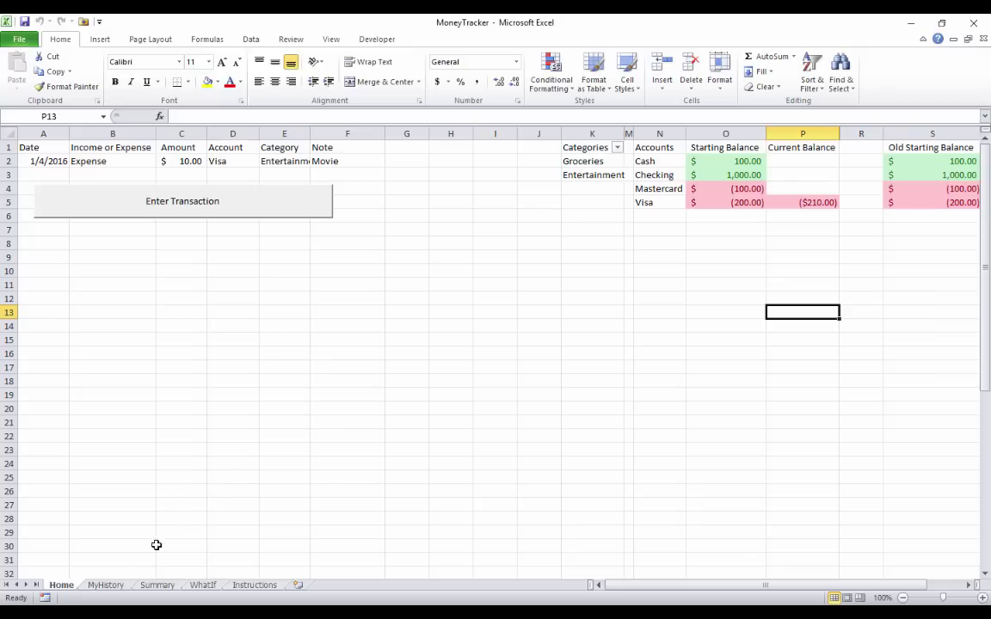
click(109, 585)
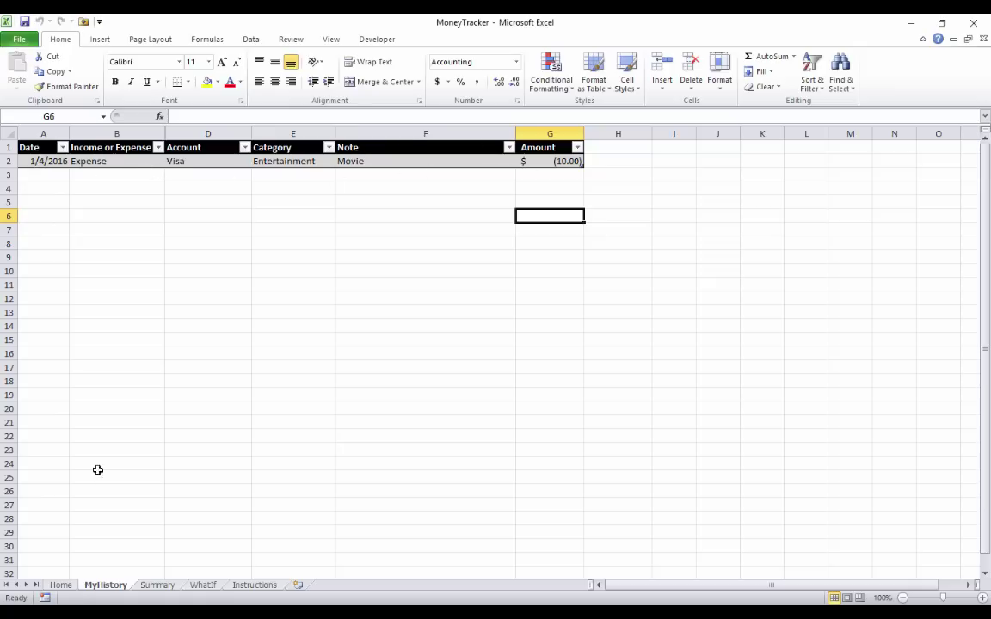
- Back on Home, submit the Movie transaction again, pushing Visa's balance to ($220.00)
click(61, 585)
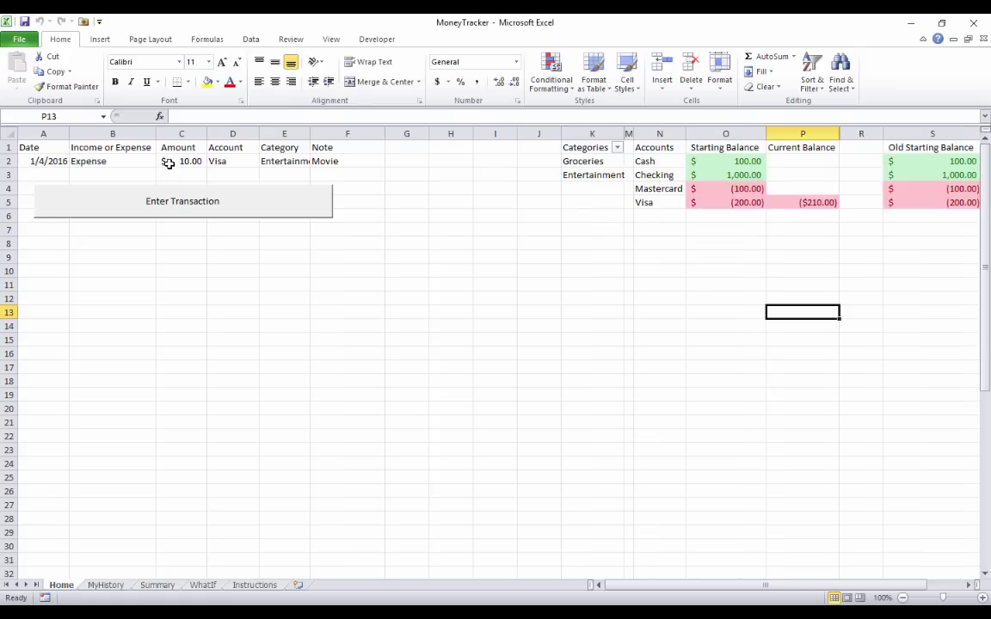
click(198, 213)
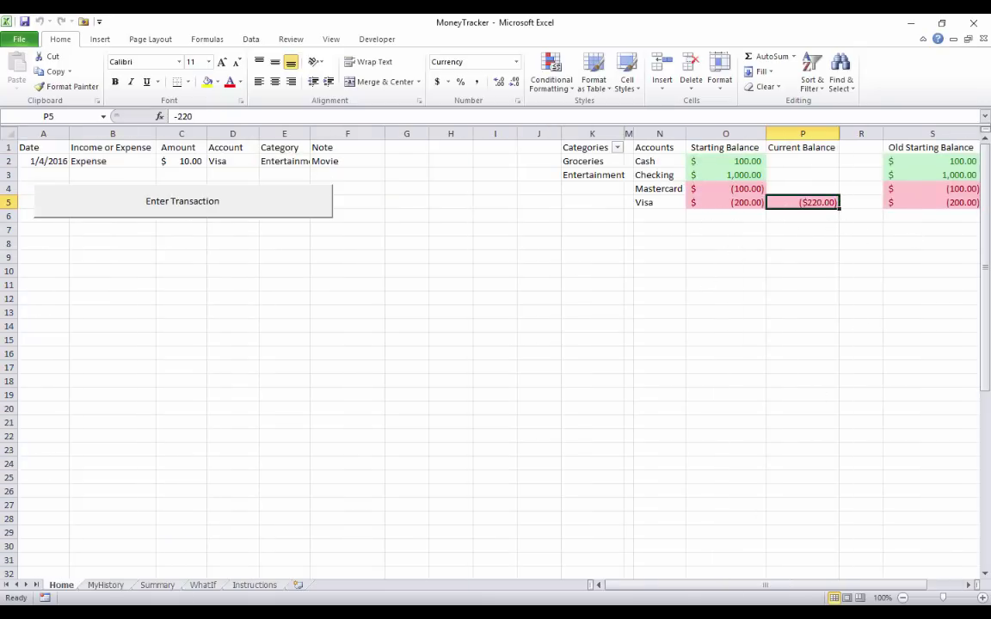
- Copy the old balances S2:T5 back over the Starting and Current Balance columns O2:P5
drag(708, 586, 743, 585)
click(884, 205)
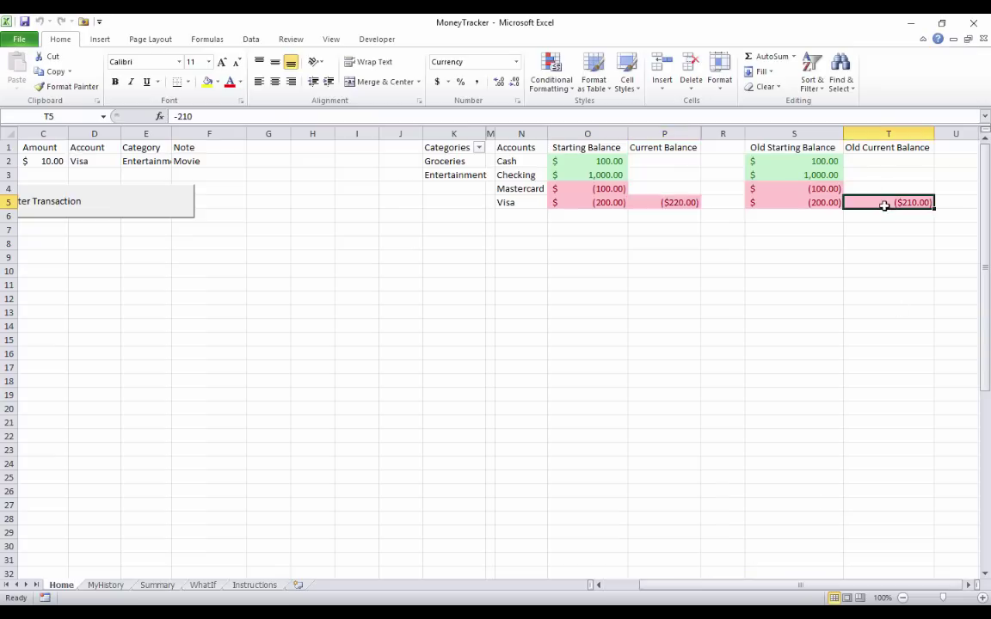
drag(791, 148, 886, 203)
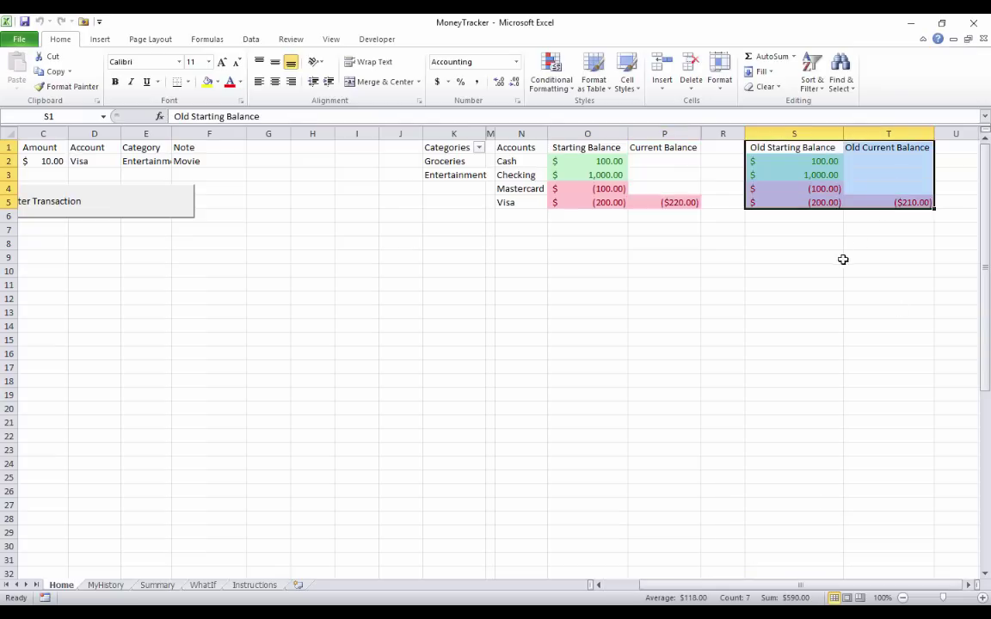
drag(794, 162, 890, 211)
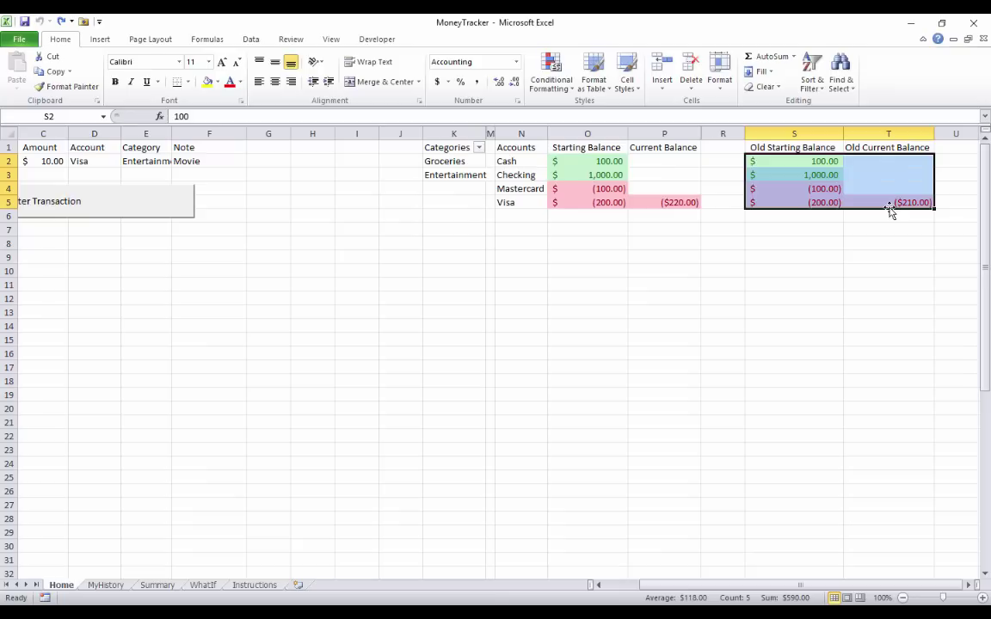
key(ctrl+c)
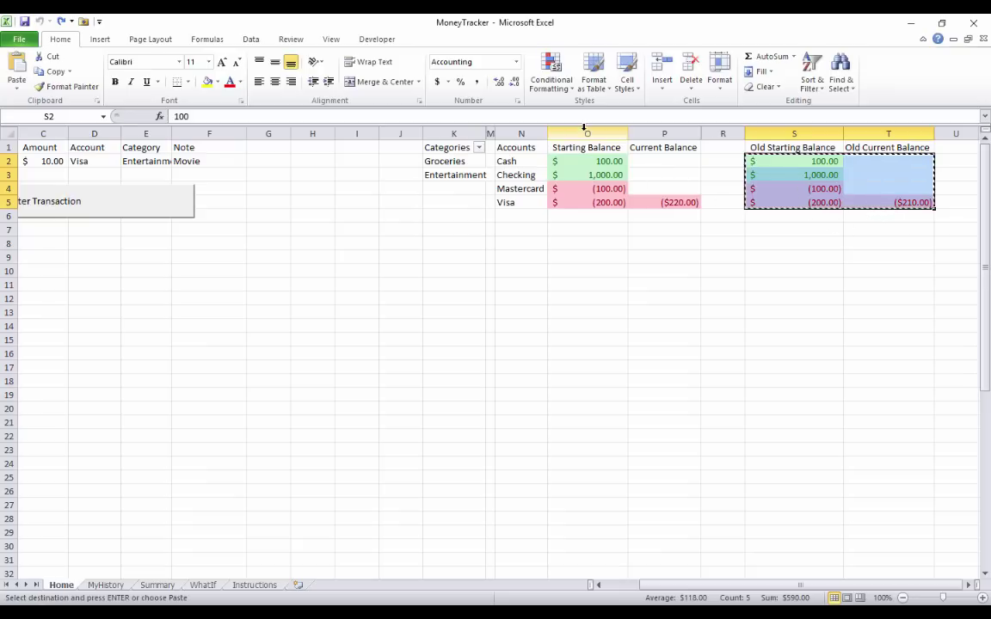
click(578, 160)
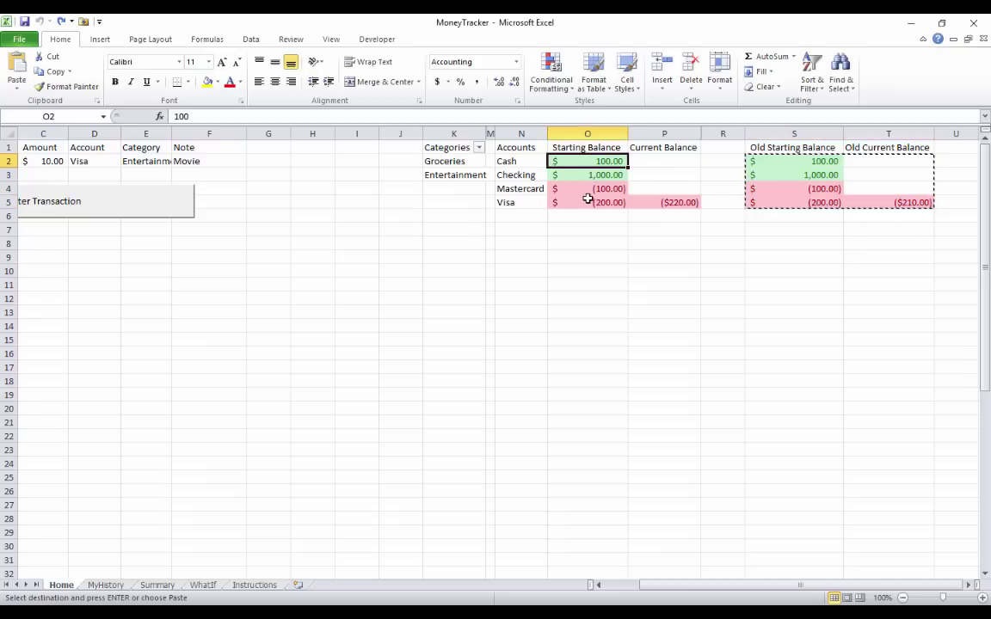
drag(587, 199, 665, 201)
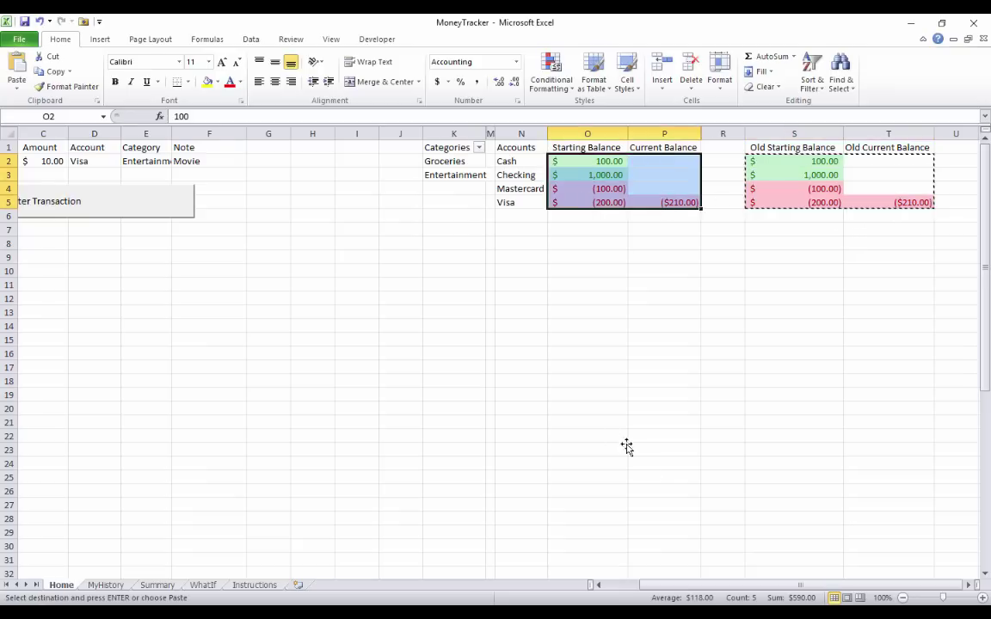
drag(646, 586, 593, 583)
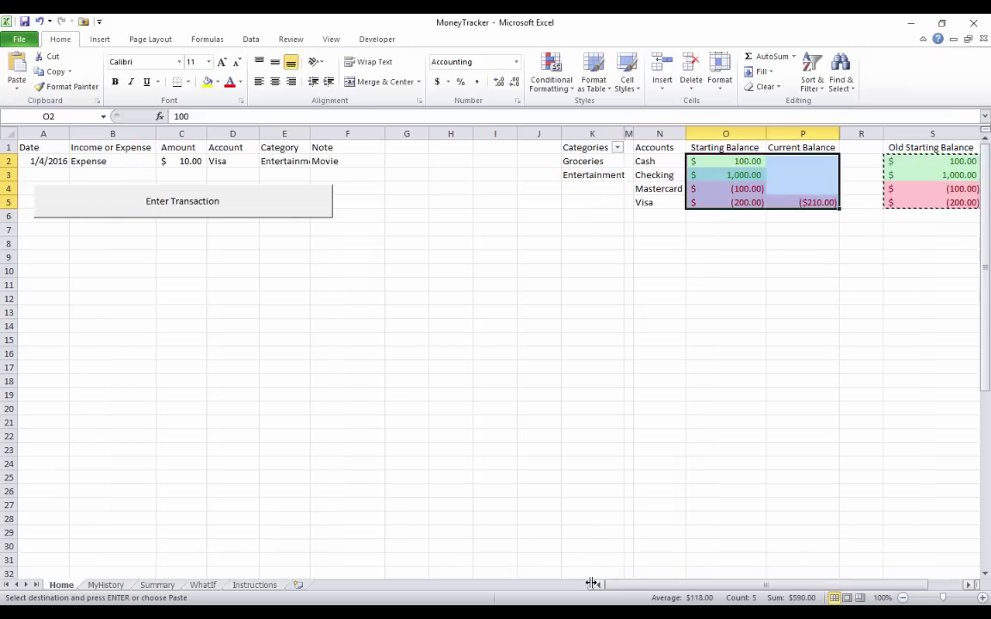
- Delete the duplicate Movie expense in row 3 of MyHistory
click(123, 588)
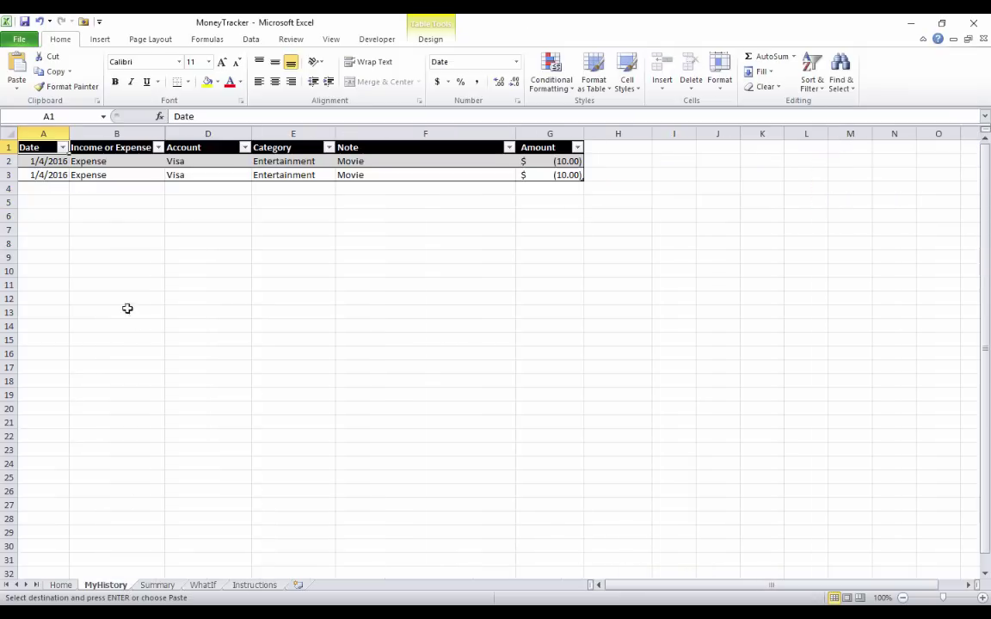
click(17, 176)
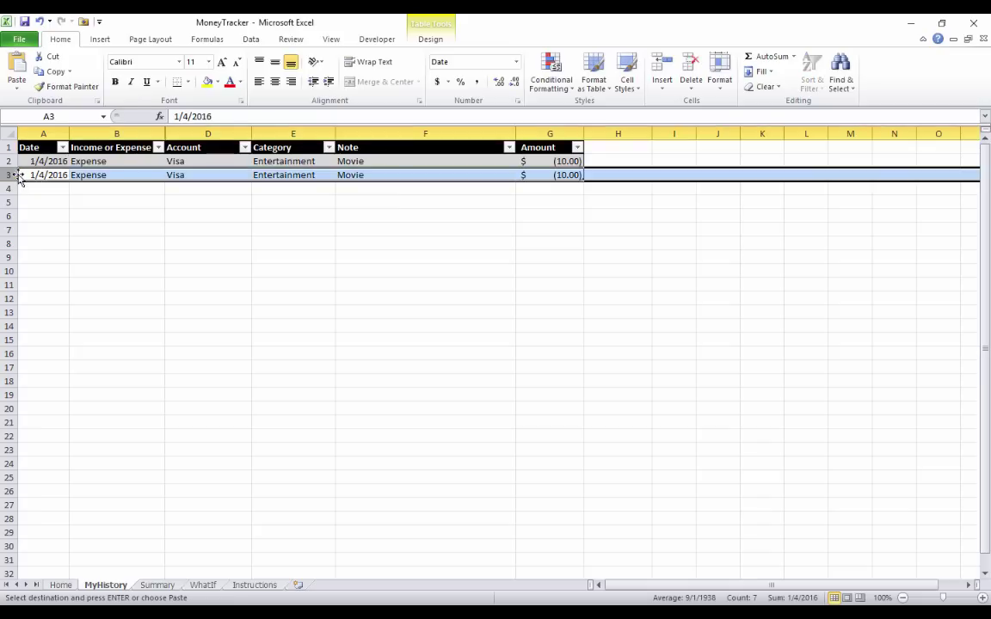
right_click(12, 174)
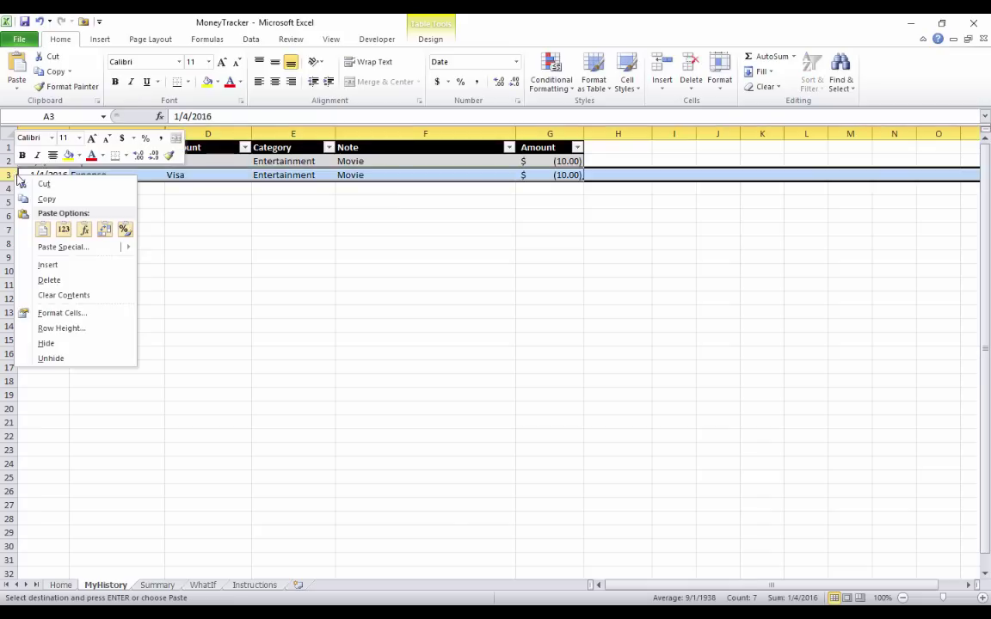
click(93, 280)
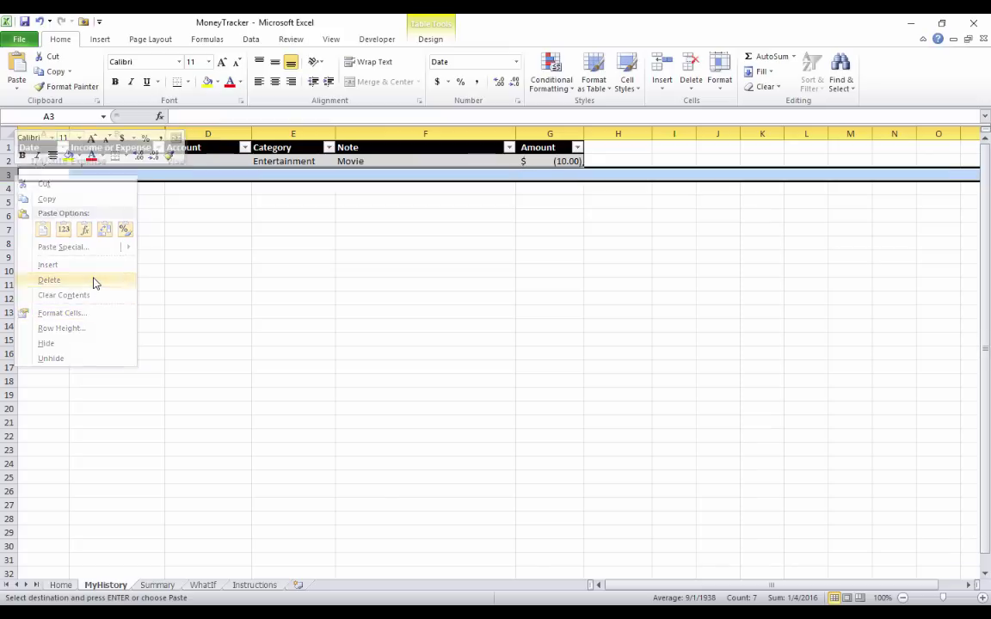
click(183, 283)
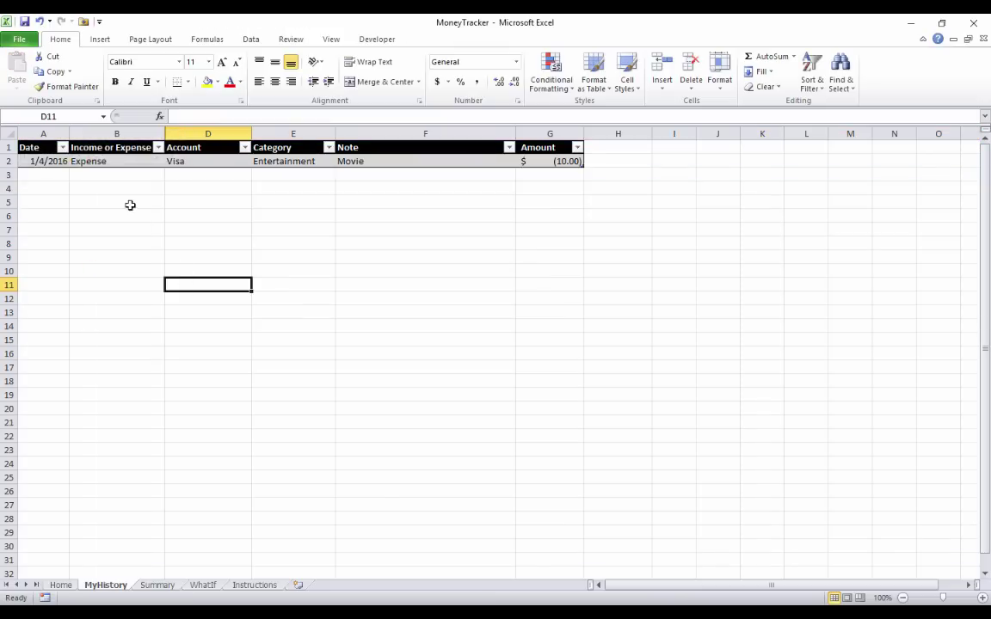
- On Home, change the pending transaction to Income with an amount of 1000
click(62, 584)
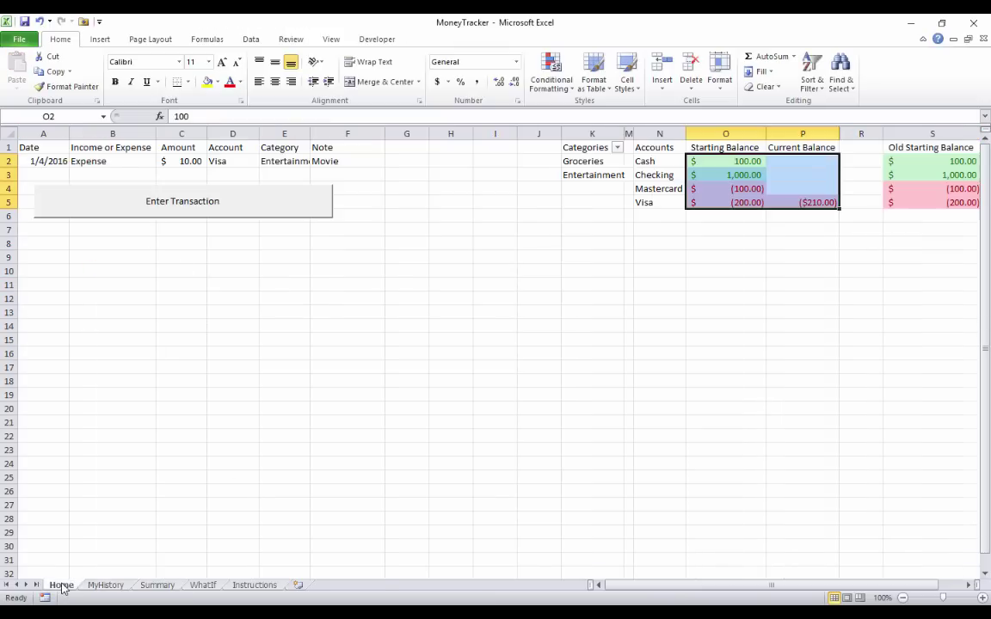
click(86, 161)
click(158, 162)
click(152, 170)
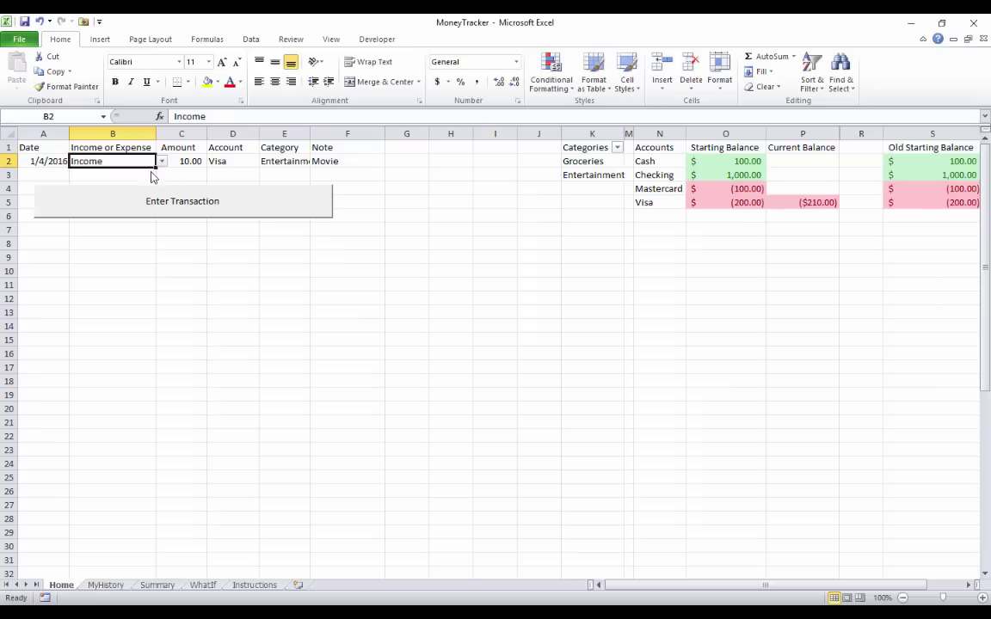
key(Tab)
text(1000)
key(Tab)
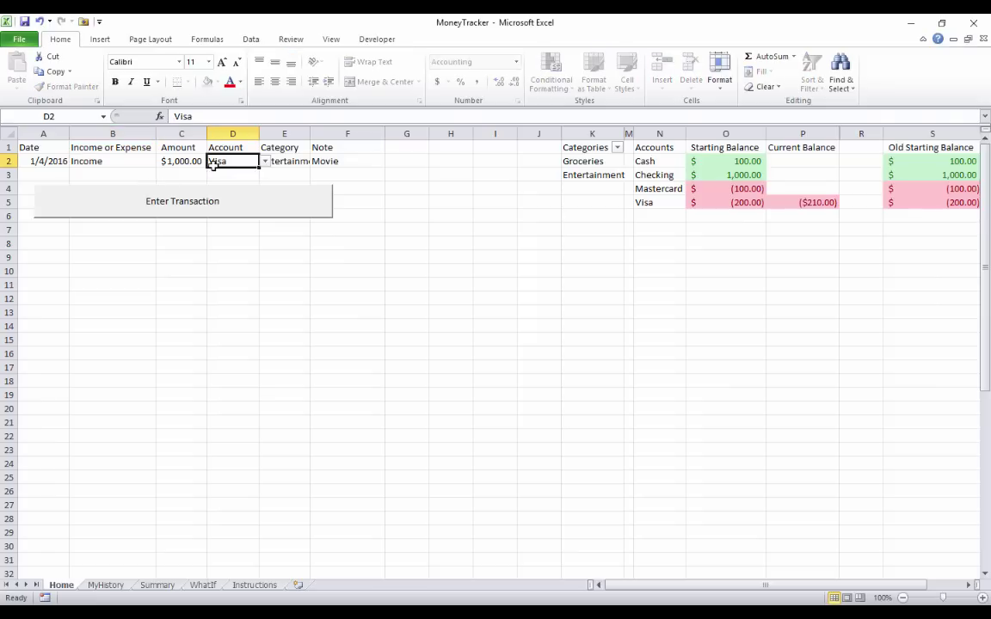
- Choose Checking as the transaction's account from D2's dropdown
click(265, 162)
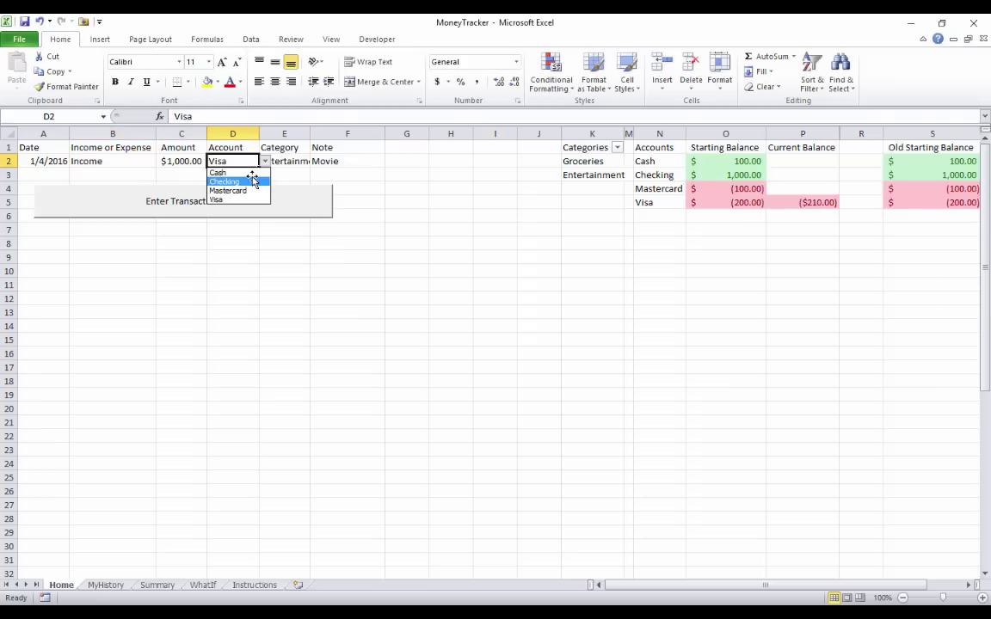
click(252, 182)
click(287, 161)
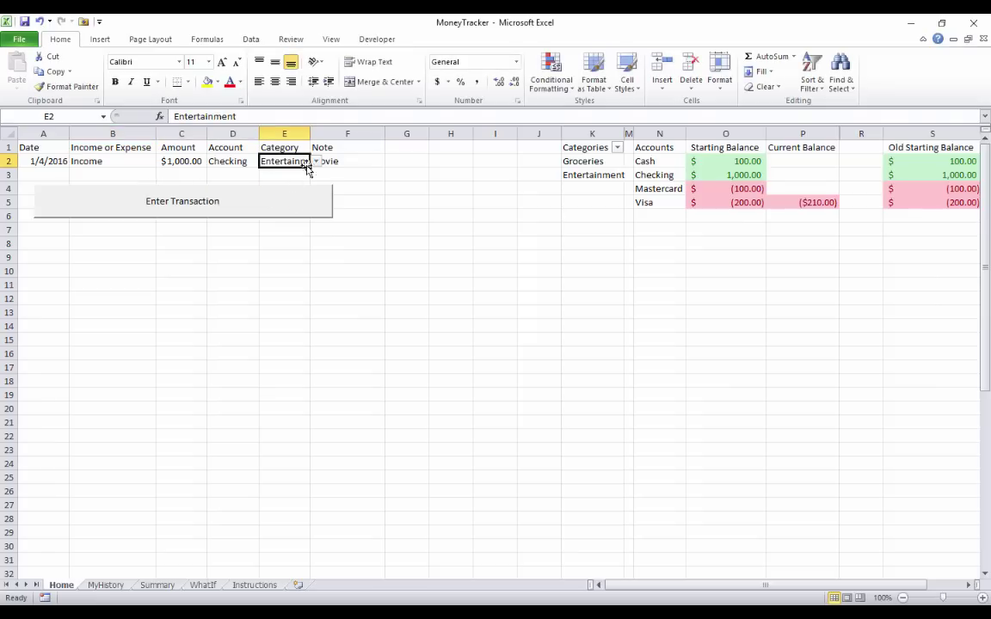
click(571, 187)
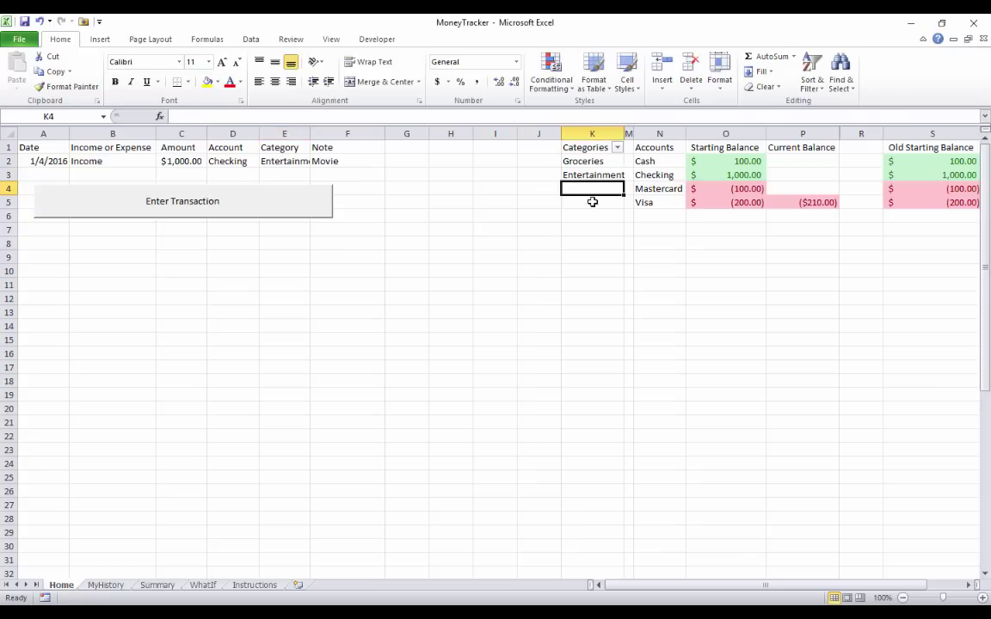
- Try typing Work as E2's category and cancel the invalid-entry warning
click(290, 161)
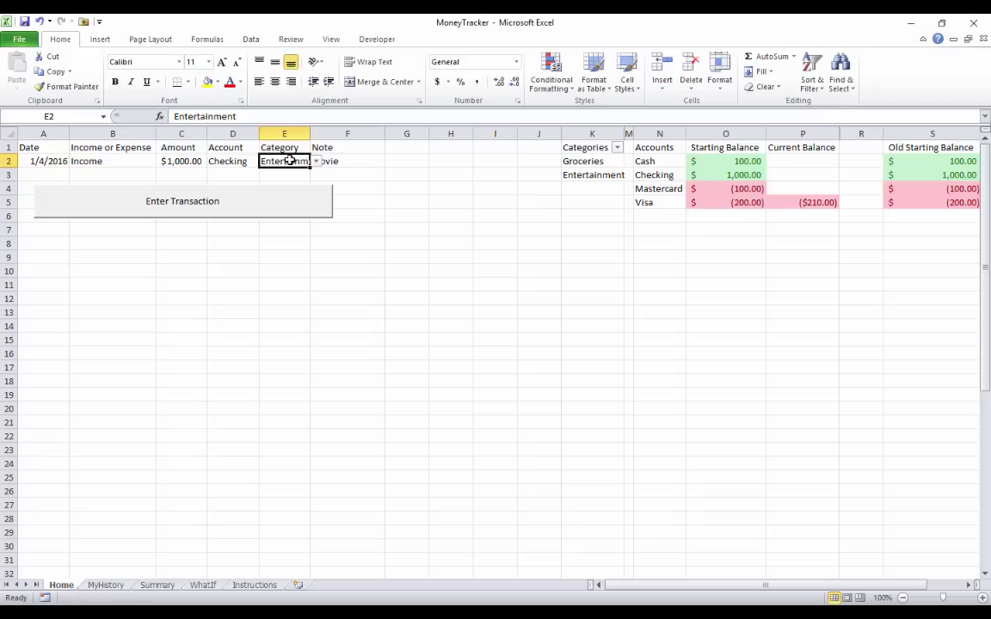
text(W)
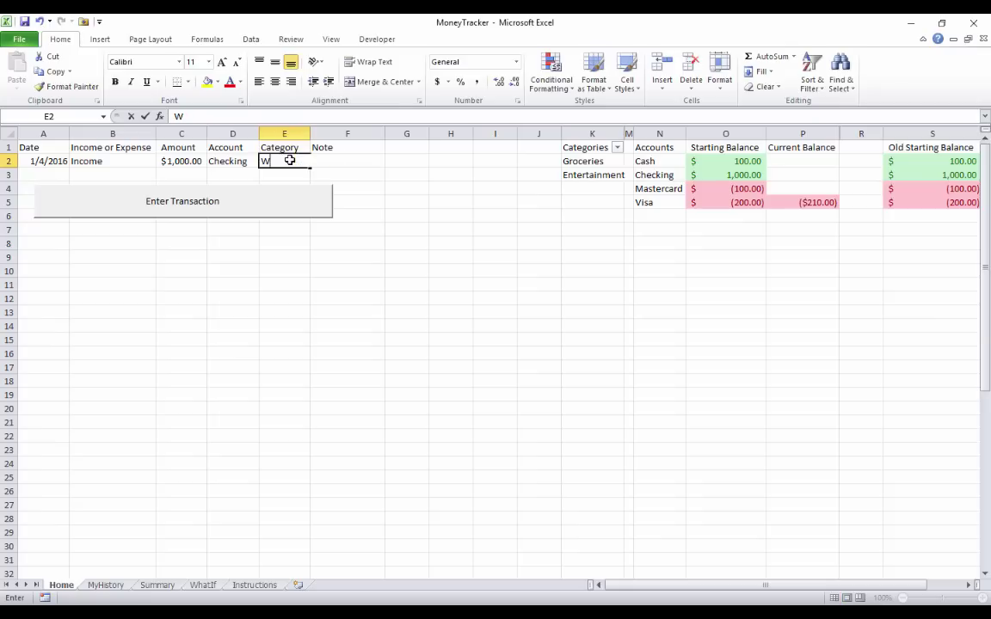
text(ork)
key(Return)
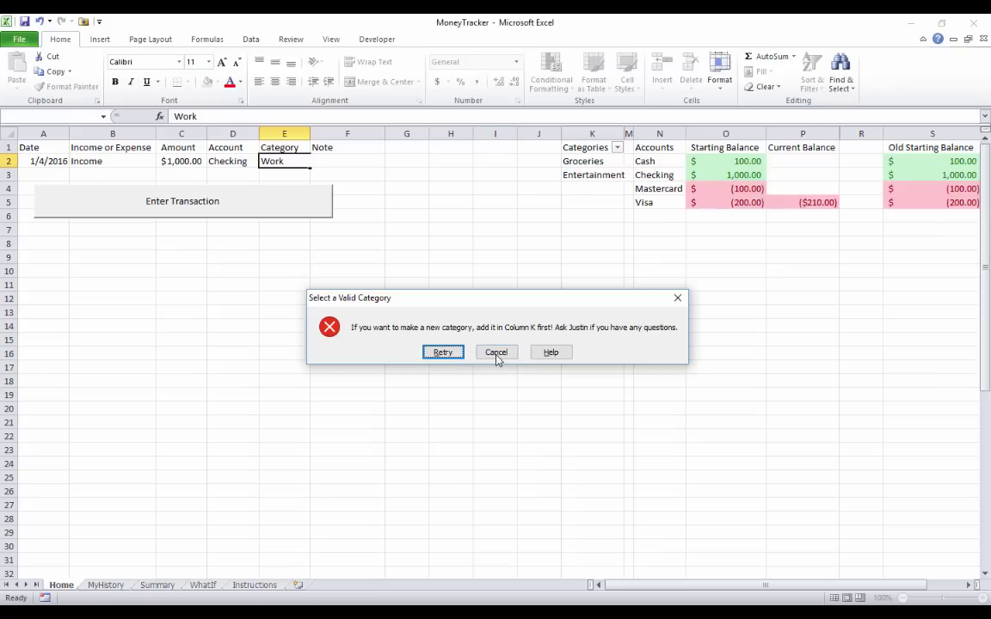
click(497, 355)
- Add Work to the Categories list in K4 and pick it from E2's dropdown
click(577, 232)
click(592, 192)
text(W)
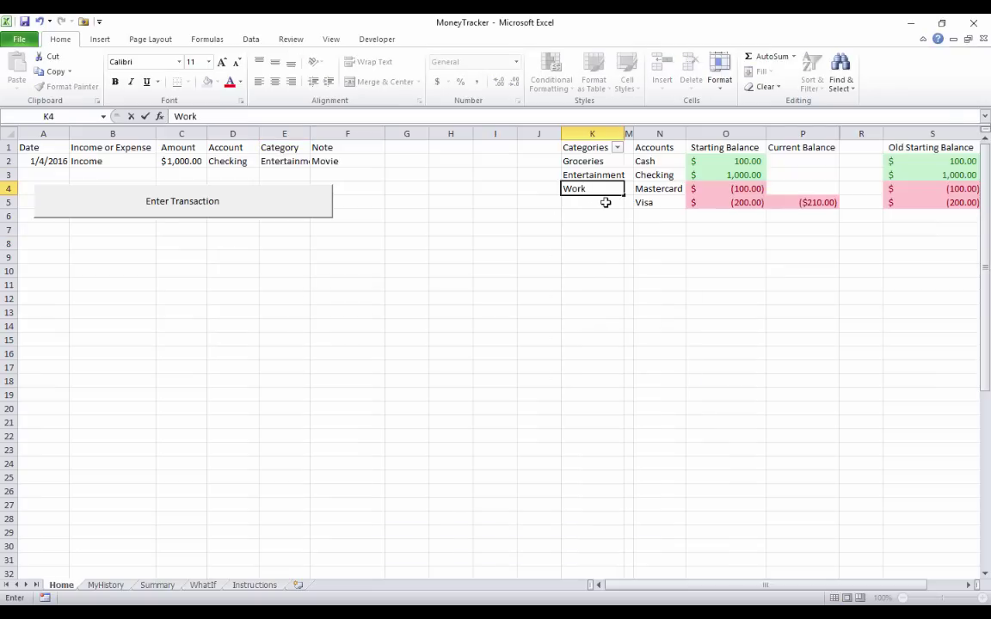
text(ork)
key(Return)
click(303, 162)
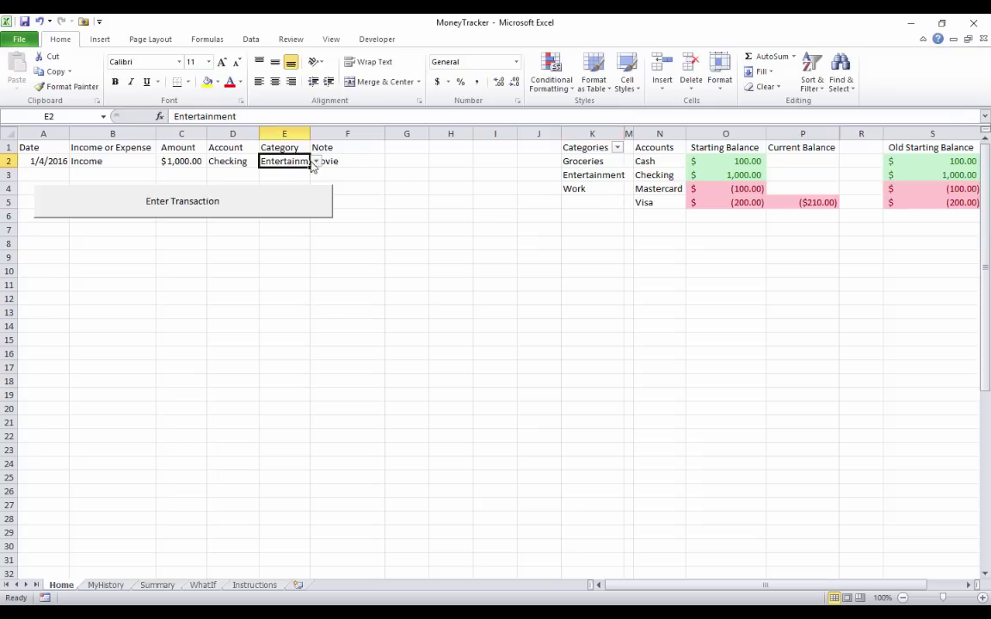
click(315, 163)
click(308, 190)
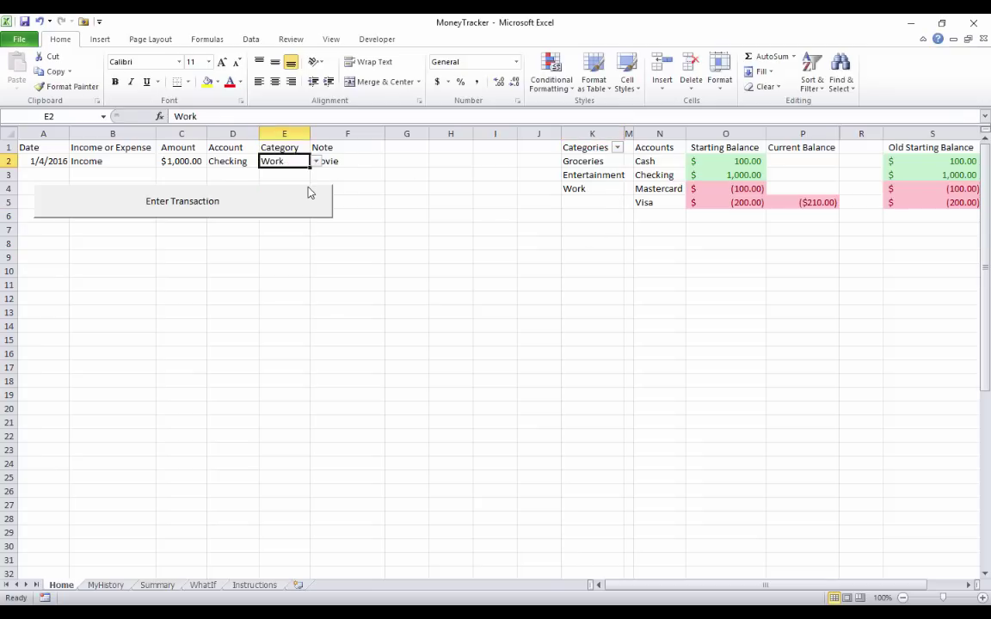
- Give the income the note Work, record it, and view it on MyHistory
click(343, 164)
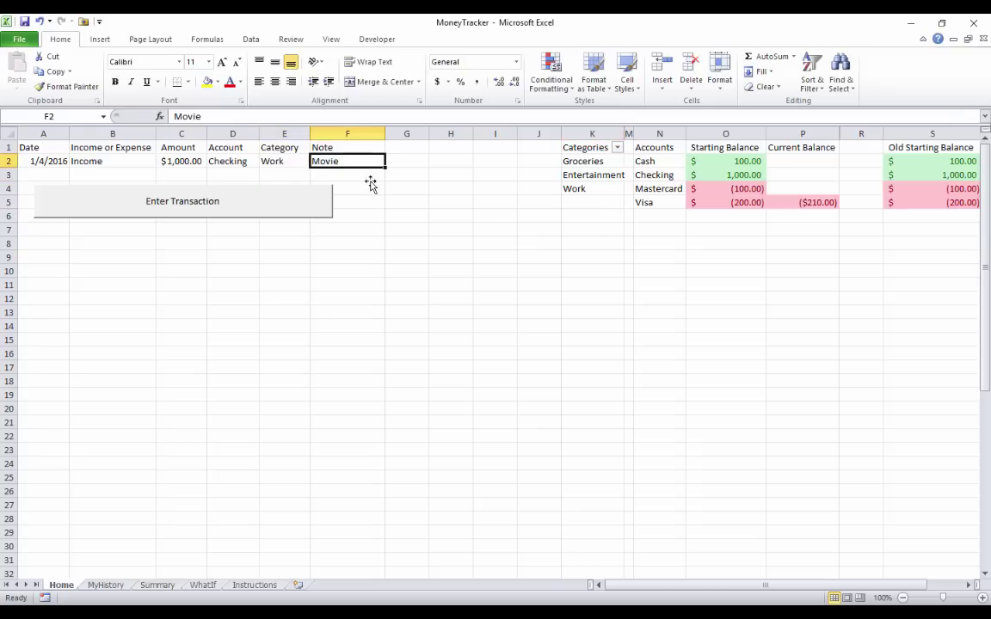
text(Work)
key(Return)
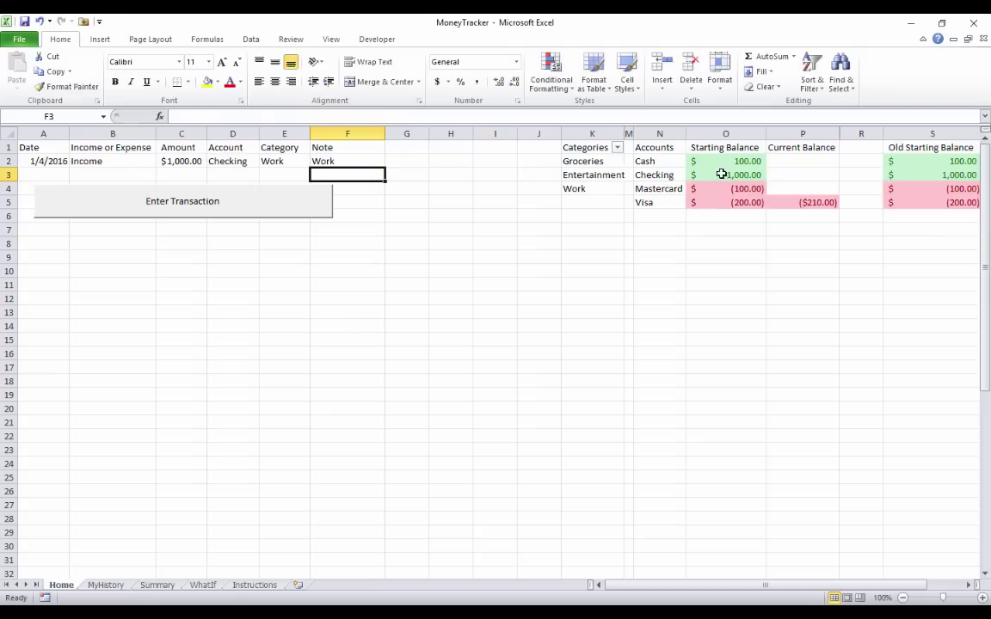
click(794, 175)
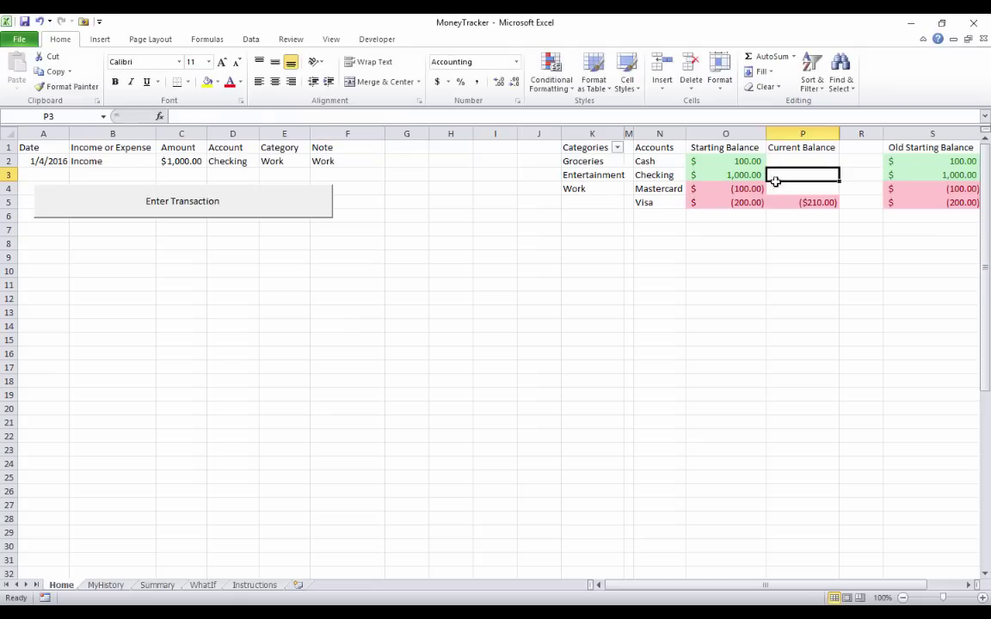
click(263, 208)
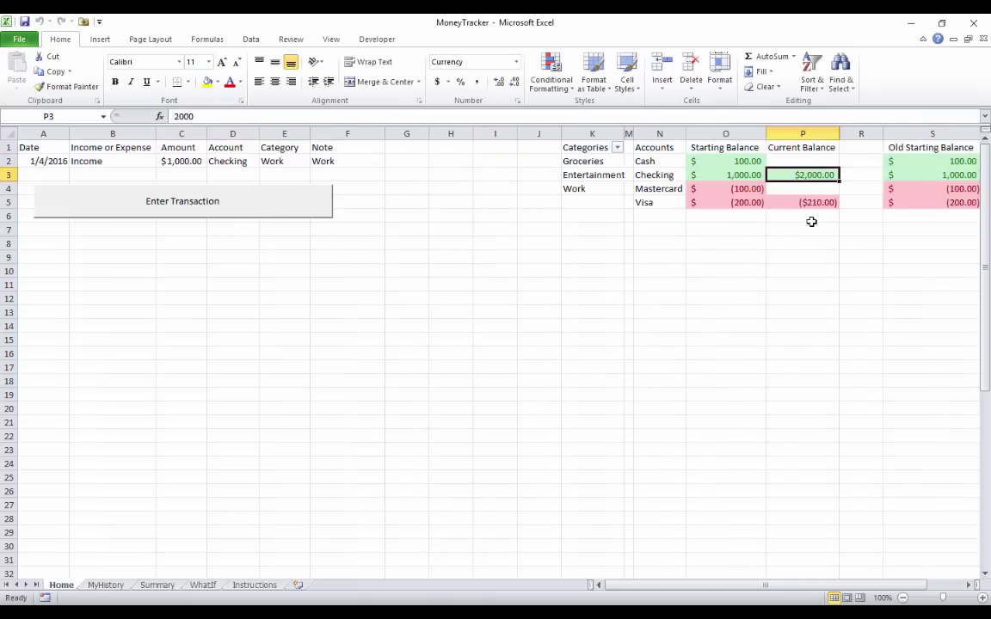
click(104, 585)
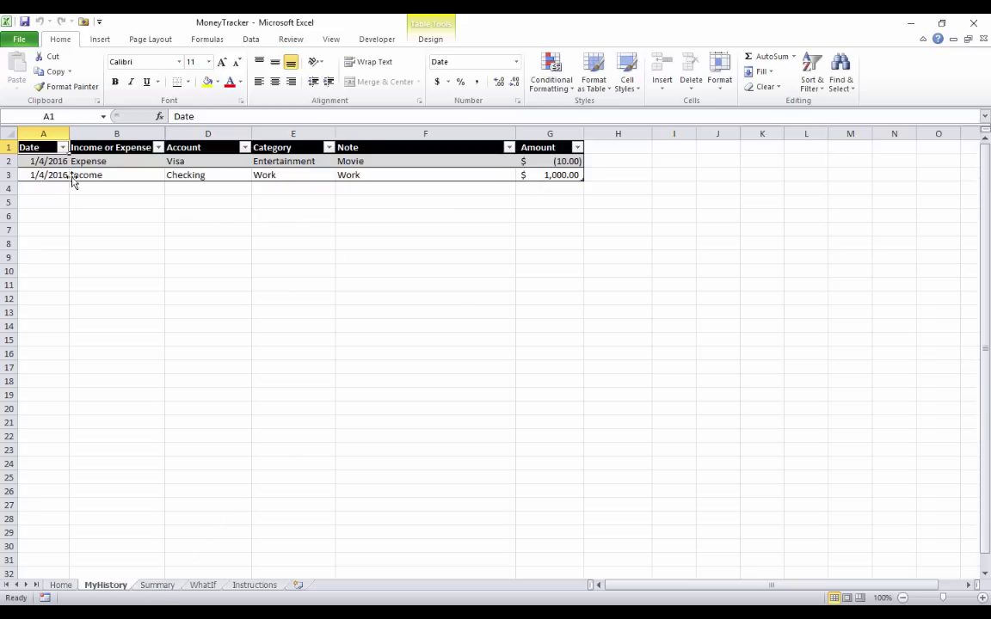
- Check the Summary pivot table's $990.00 Grand Total and the A2 liquid-assets formula, then return Home
click(164, 586)
click(172, 242)
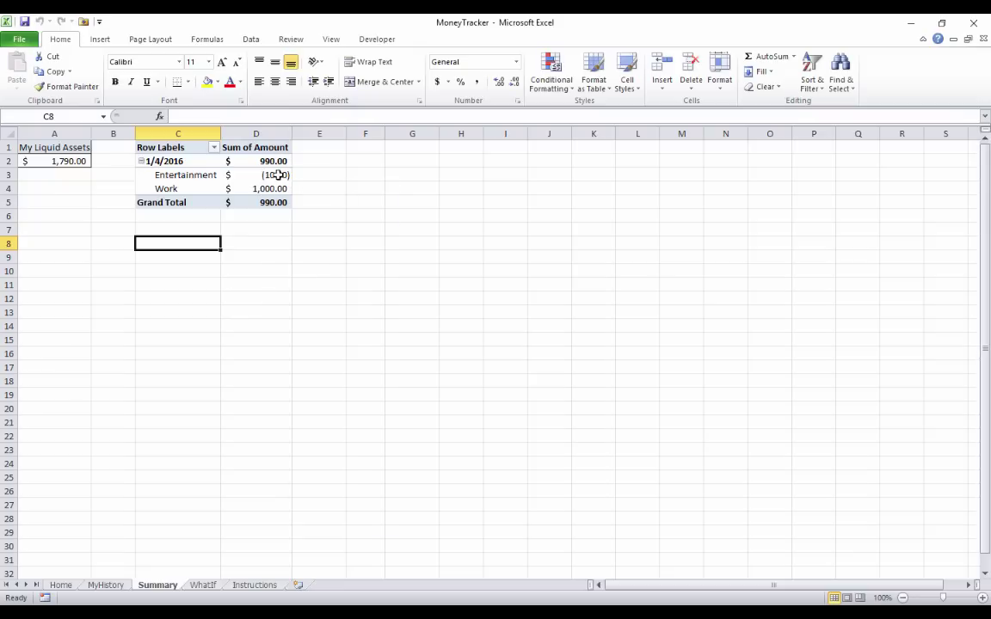
click(272, 202)
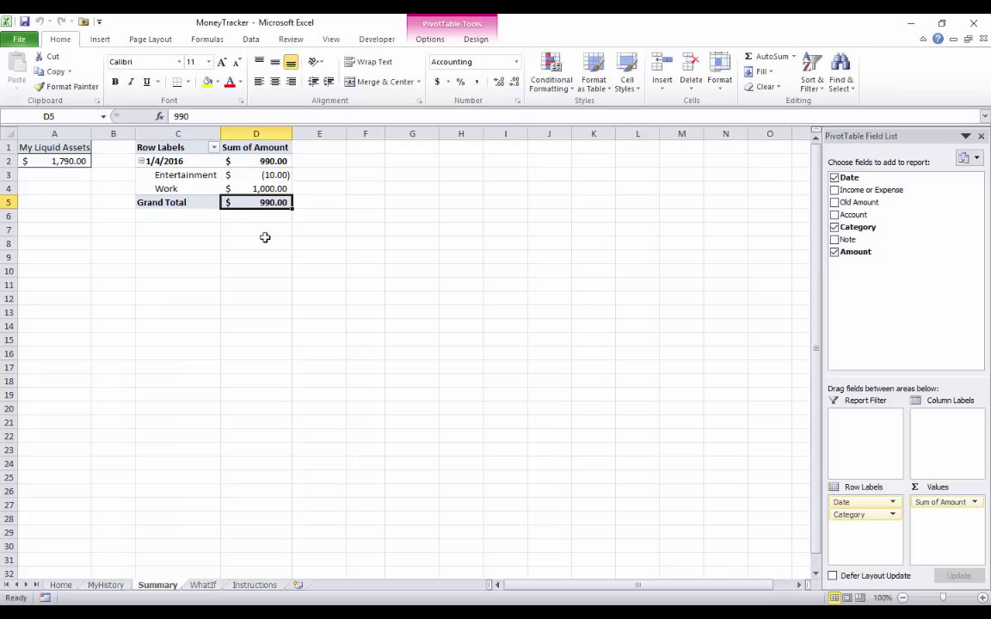
click(217, 243)
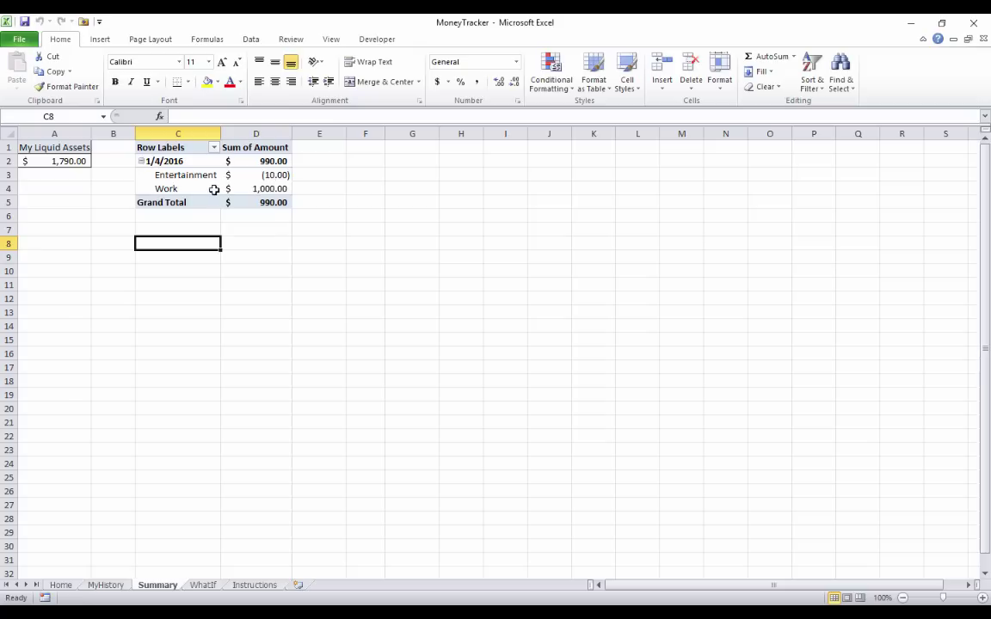
click(59, 159)
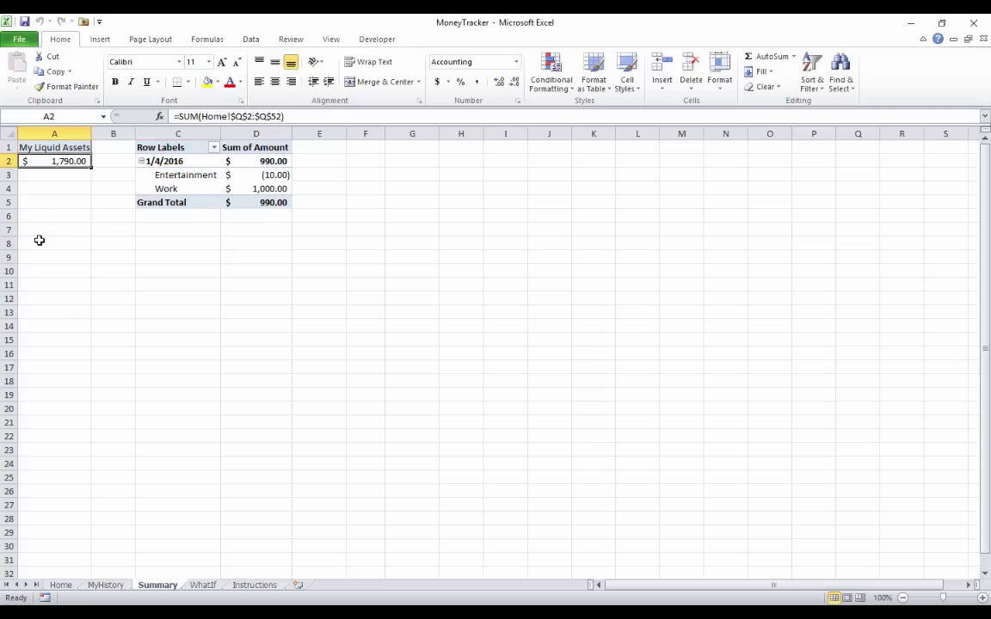
click(62, 585)
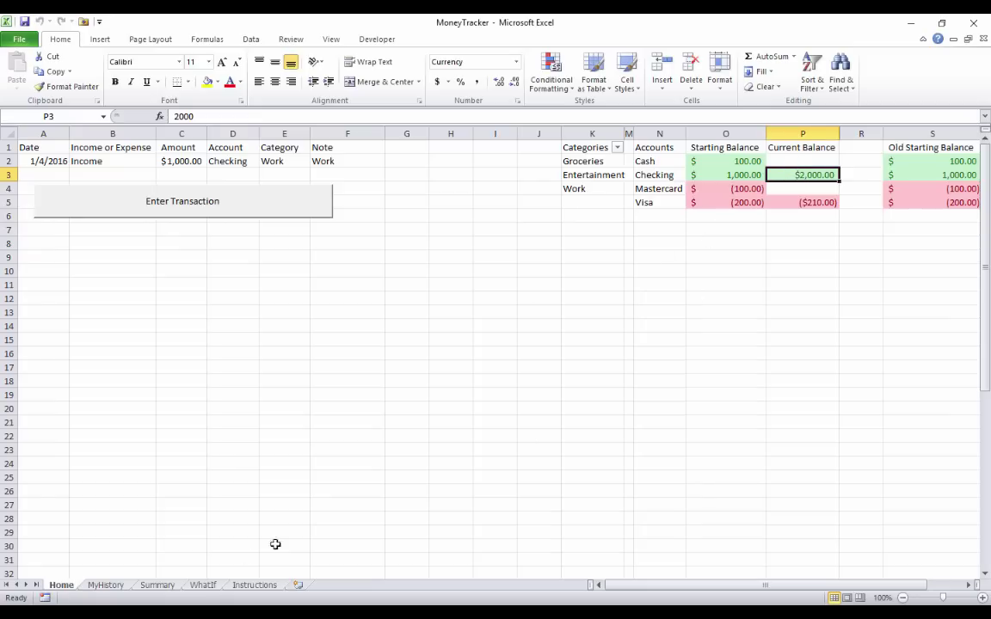
- Move via Summary to the WhatIf sheet, whose $1.00 weekly plan totals $1,378.00 by Week 52
click(158, 585)
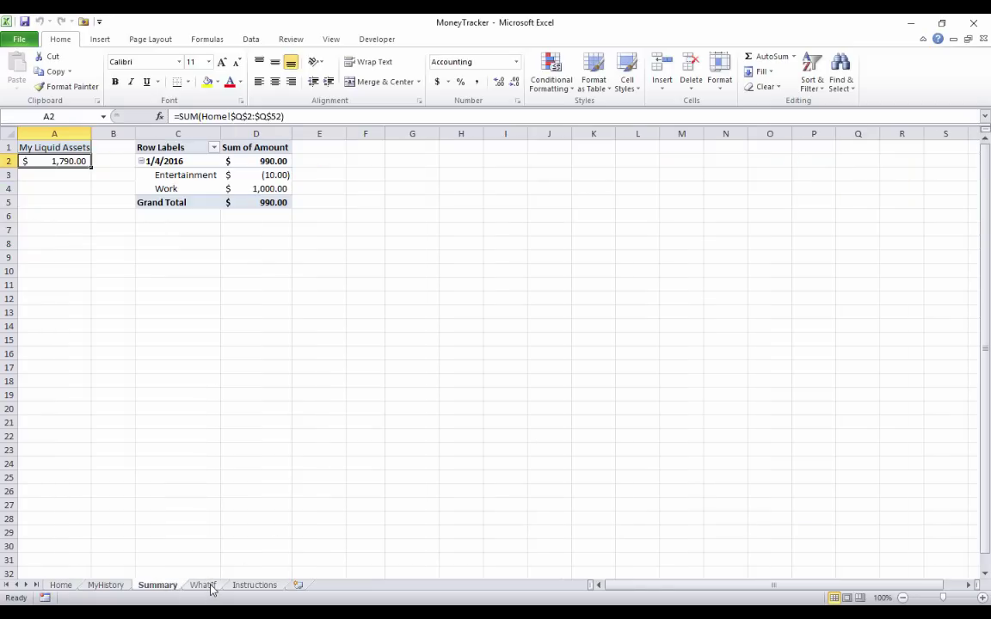
click(204, 585)
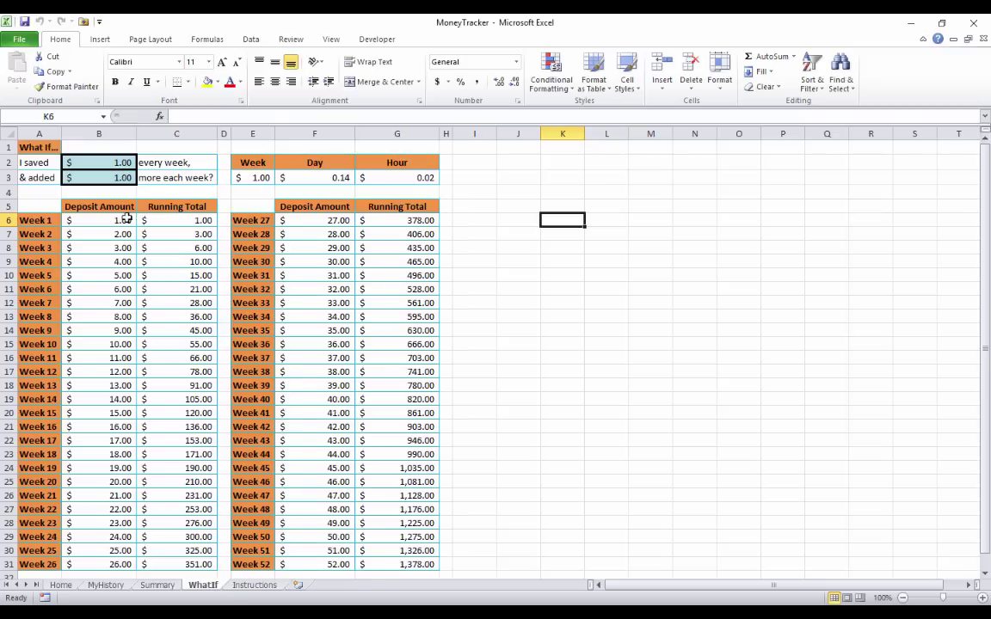
click(481, 153)
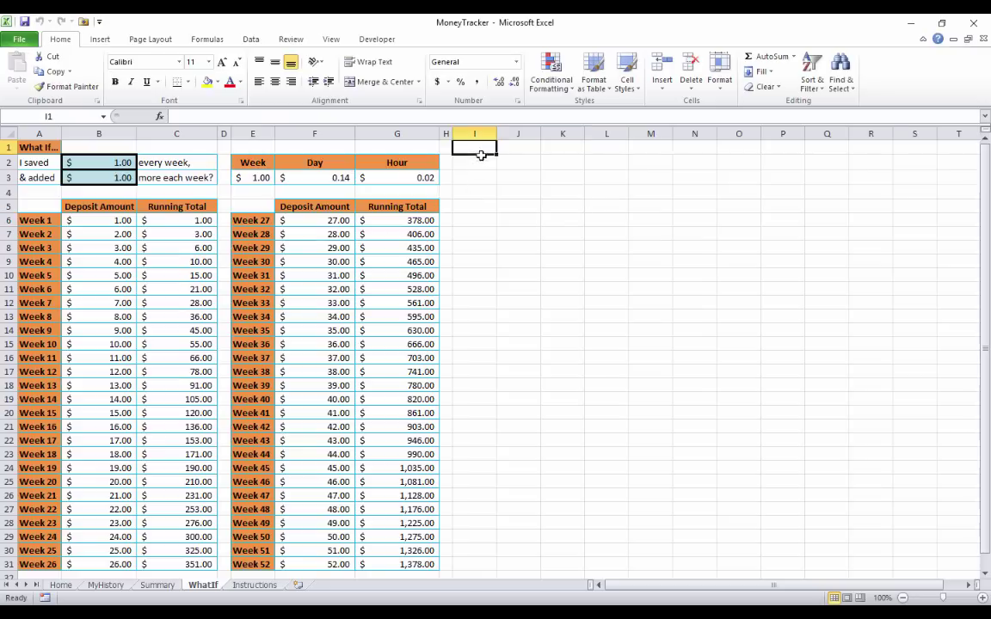
drag(481, 153, 486, 197)
click(475, 204)
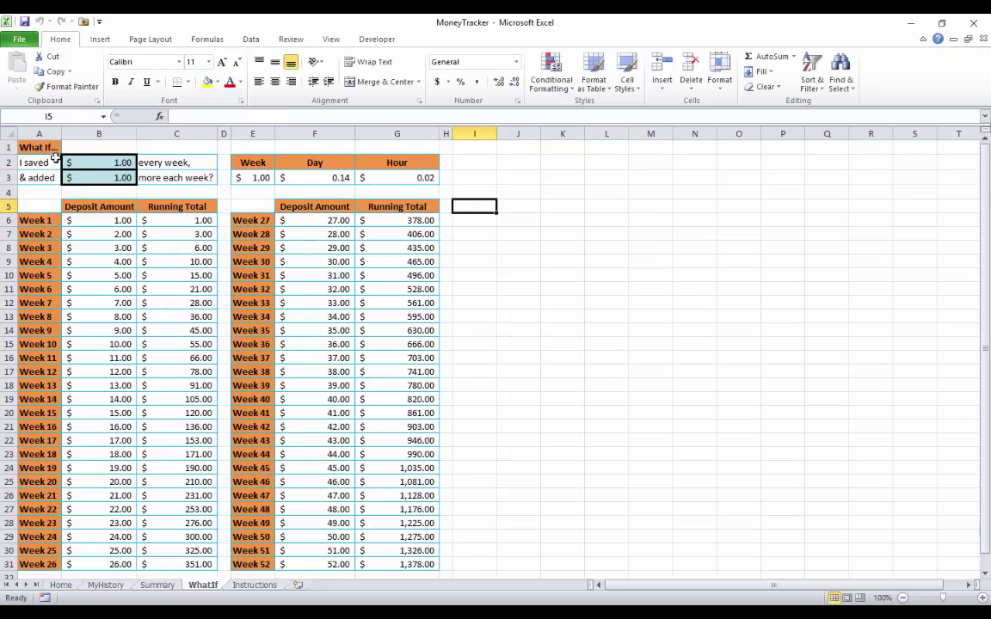
click(86, 176)
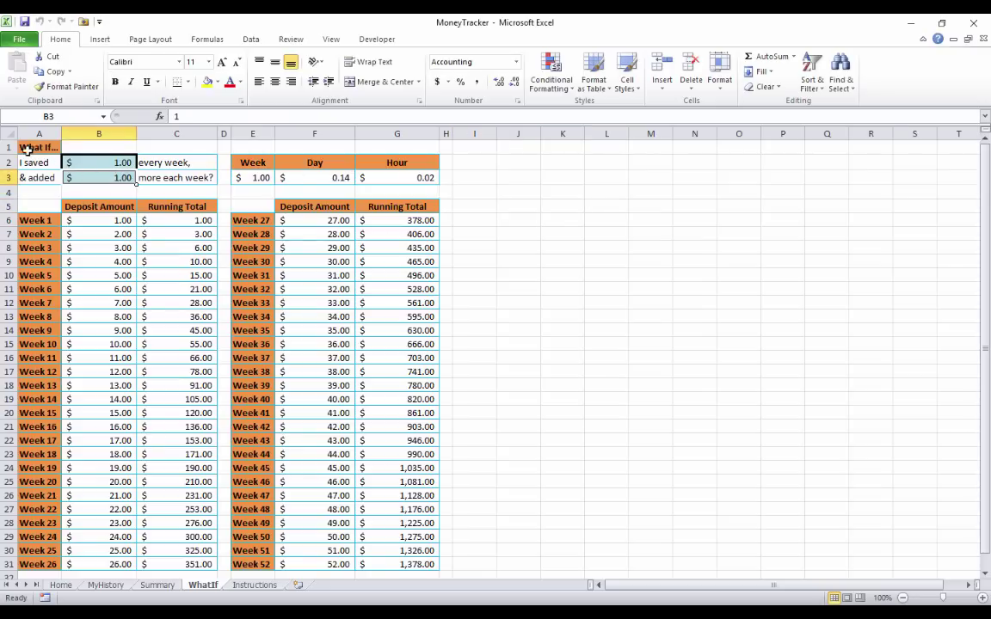
click(106, 161)
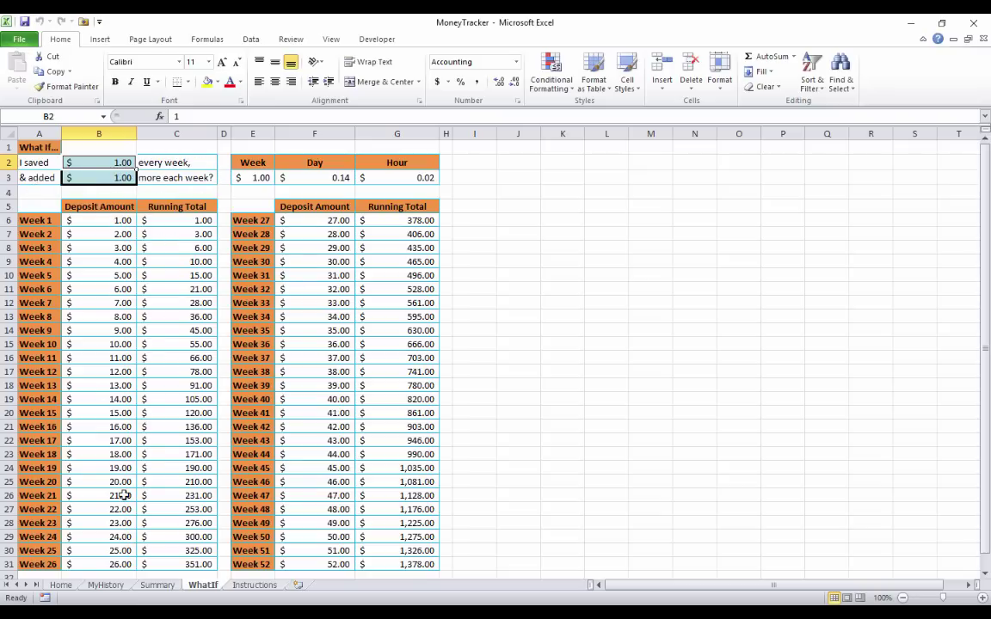
scroll(159, 427, down, 1)
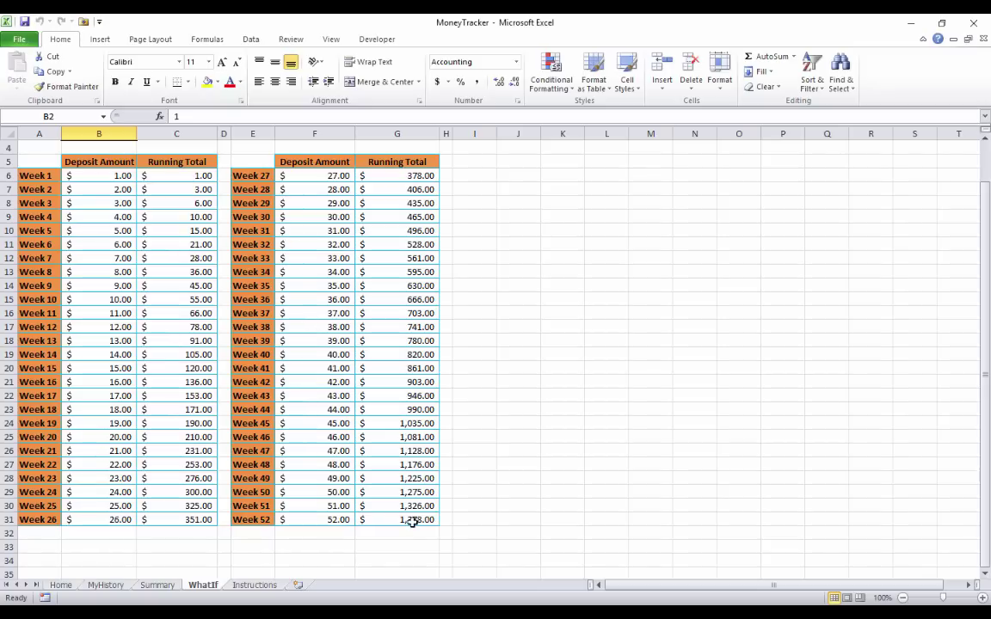
click(263, 520)
click(396, 521)
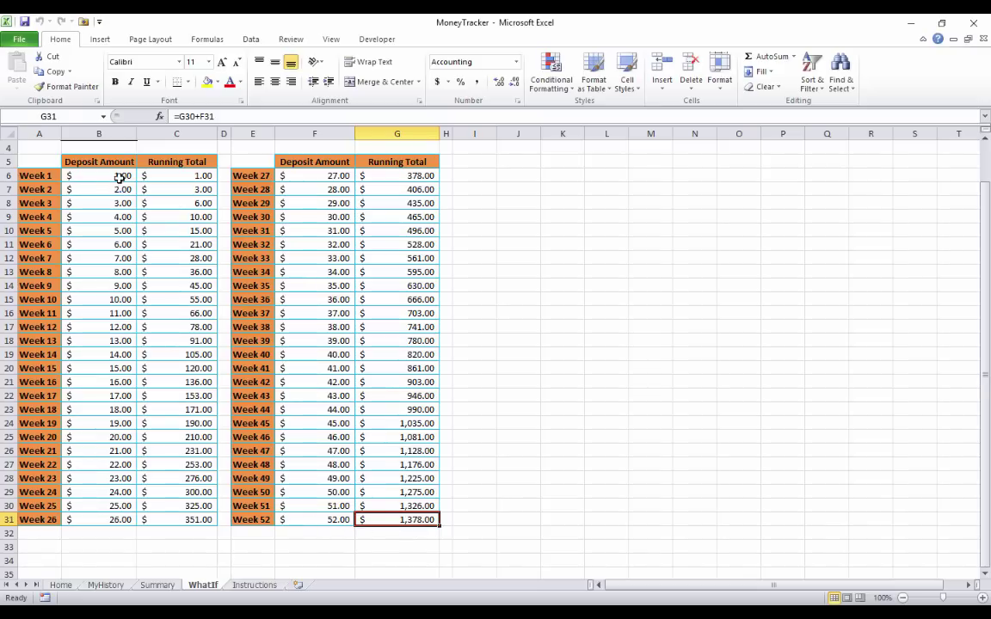
click(121, 177)
click(123, 188)
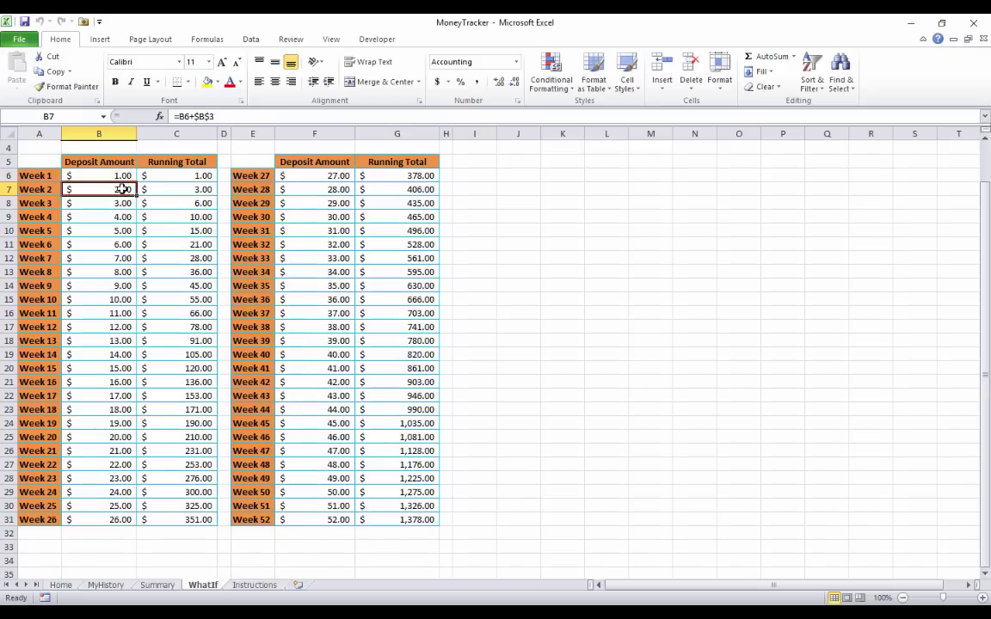
click(93, 206)
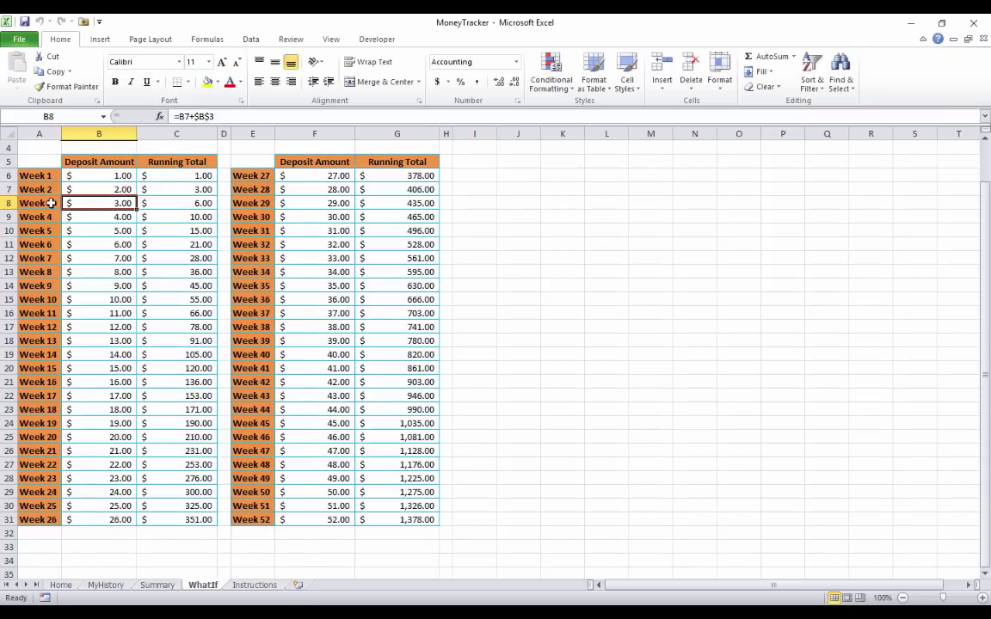
drag(203, 176, 199, 520)
click(390, 520)
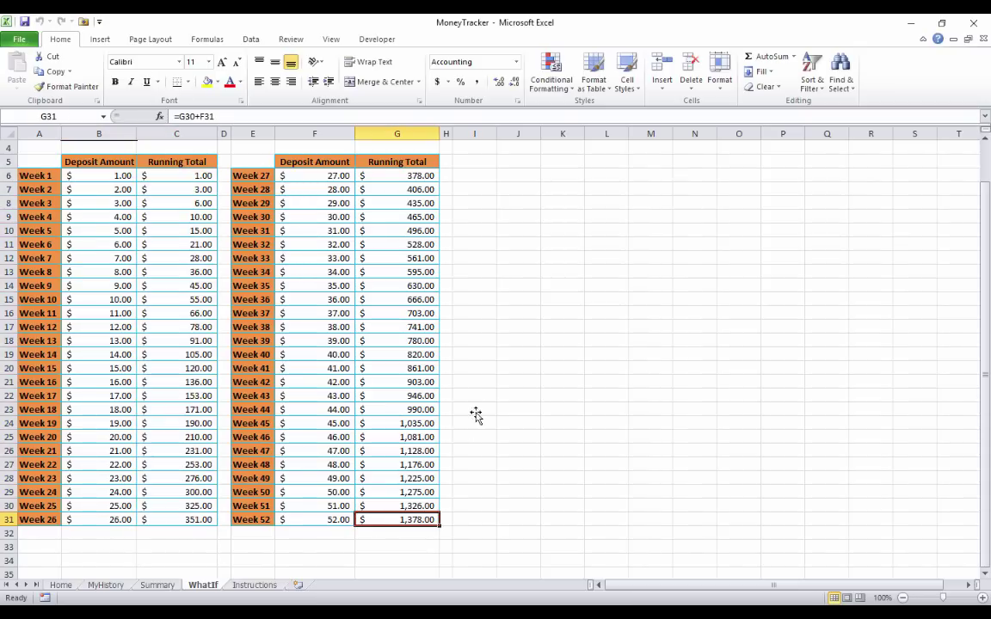
scroll(413, 417, up, 1)
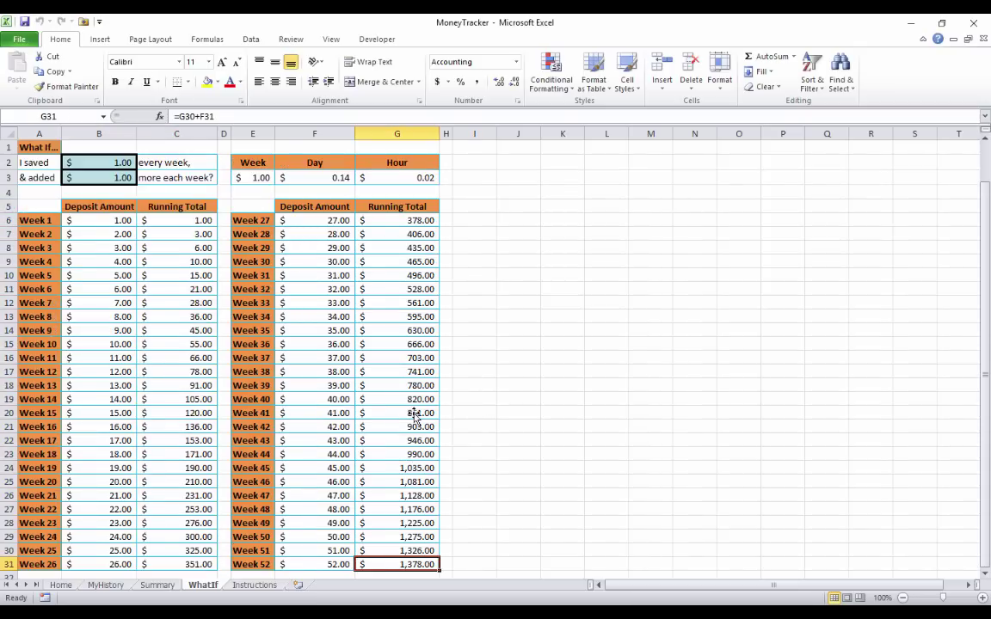
- Set the weekly savings amount in B2 and the weekly increase in B3 both to 2
click(119, 165)
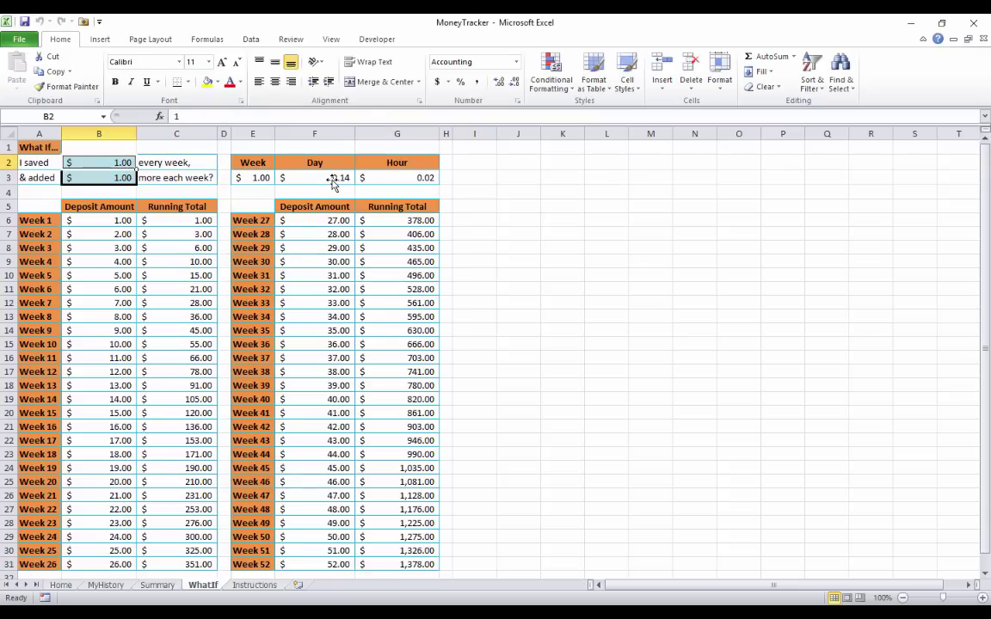
text(2)
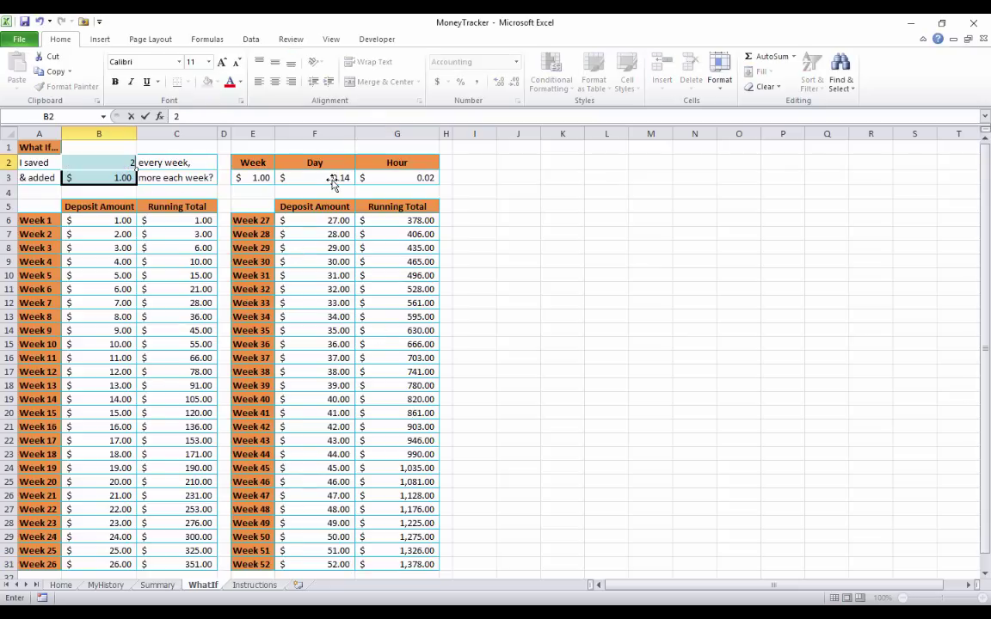
key(Return)
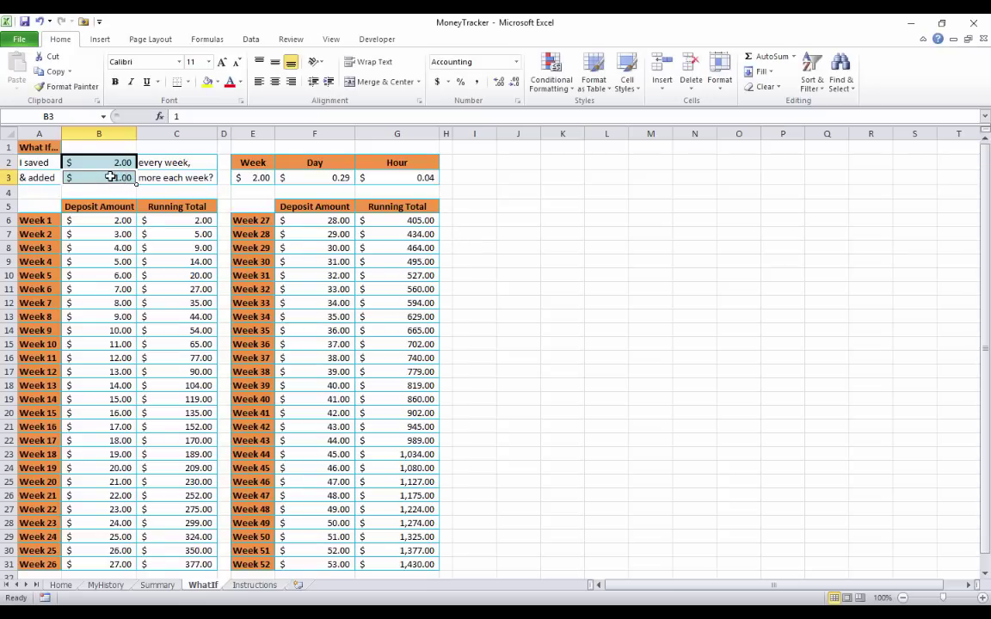
text(2)
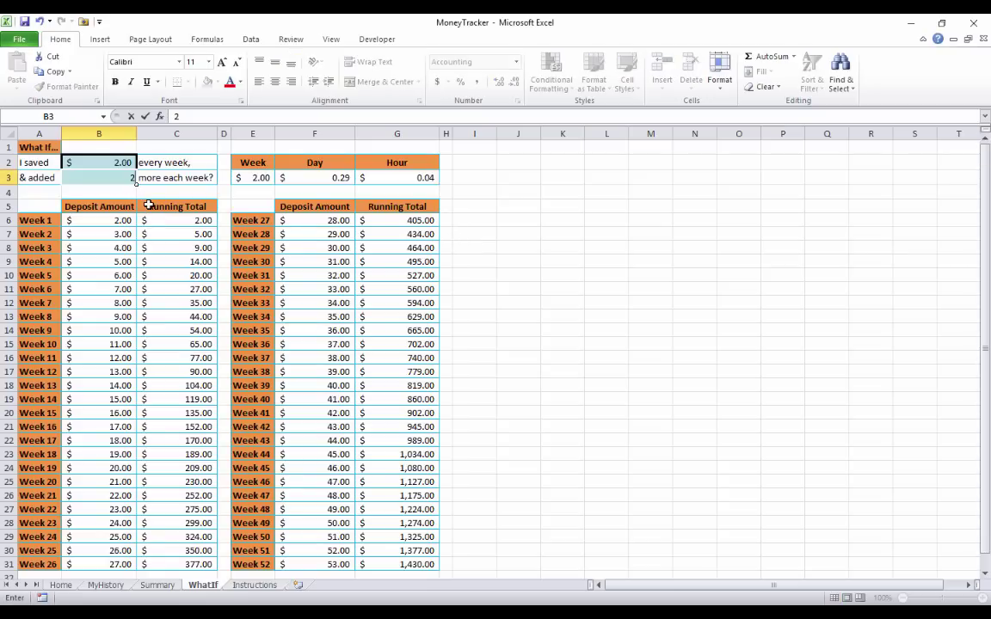
key(Return)
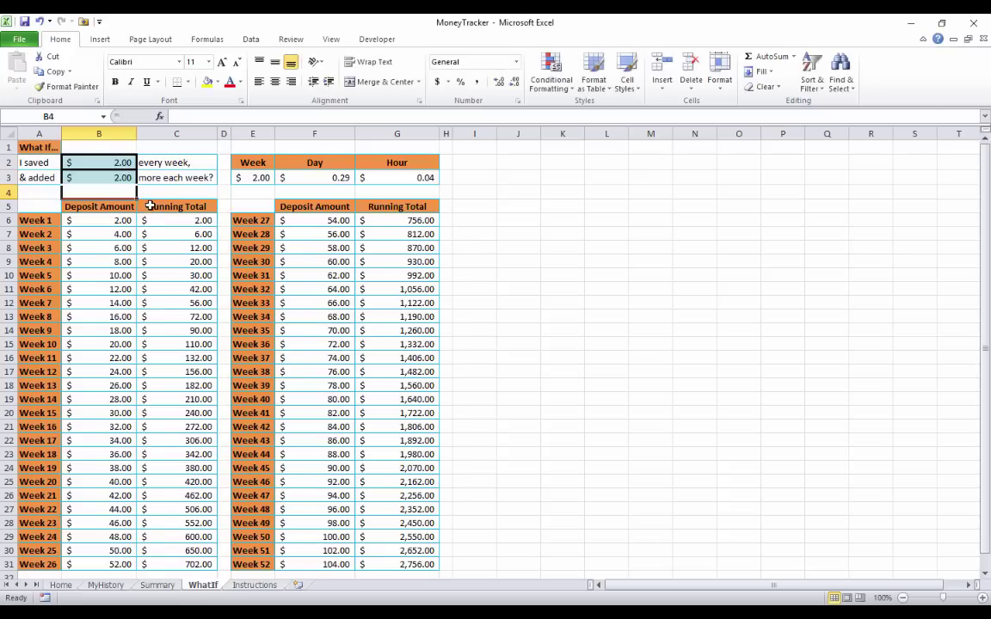
- Check the Week 52 and Week 51 deposit formulas in F31 and F30
click(327, 564)
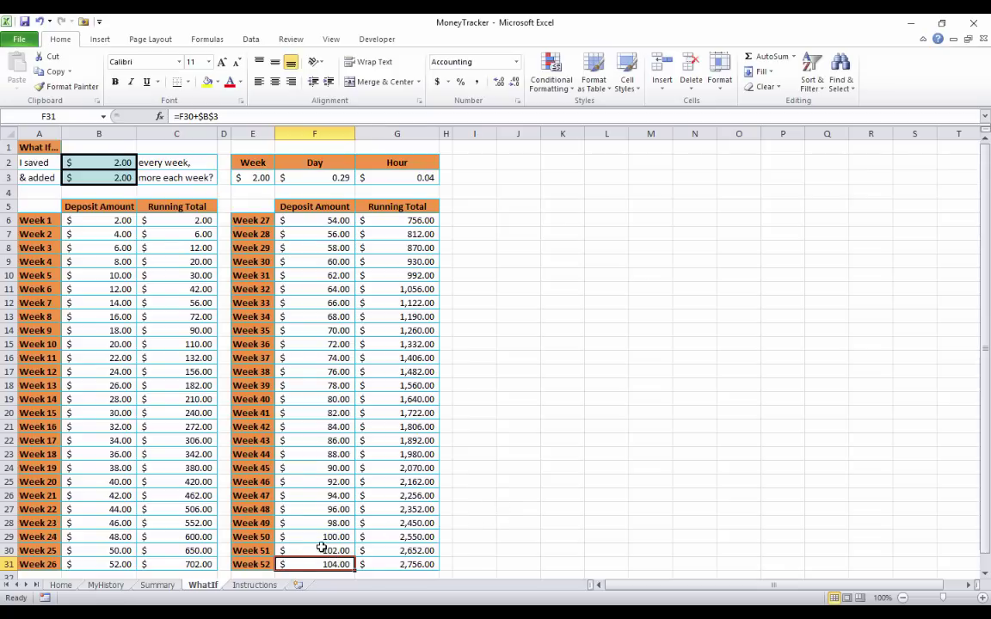
click(322, 547)
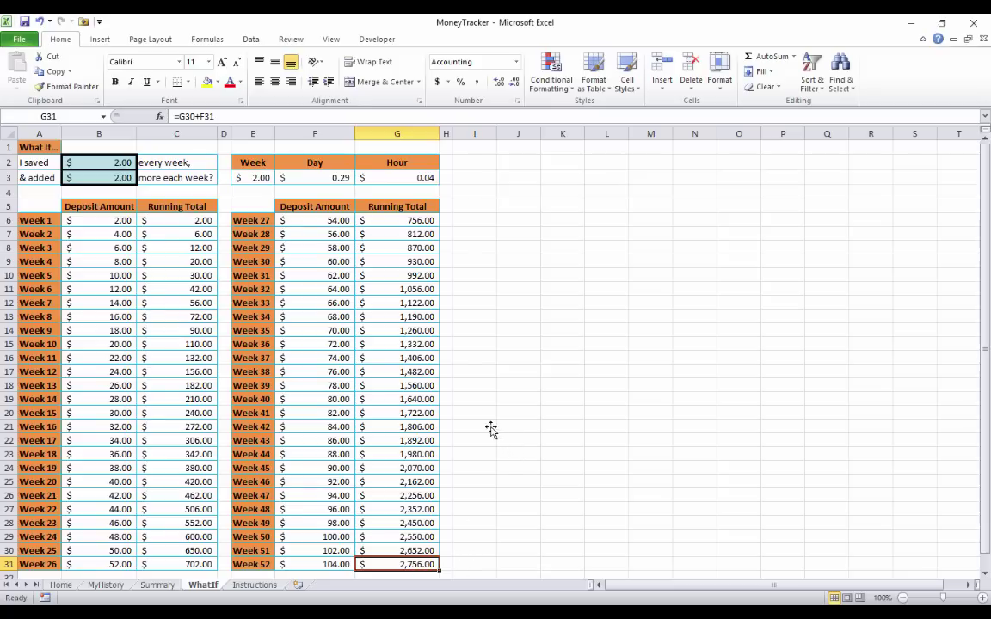
click(486, 233)
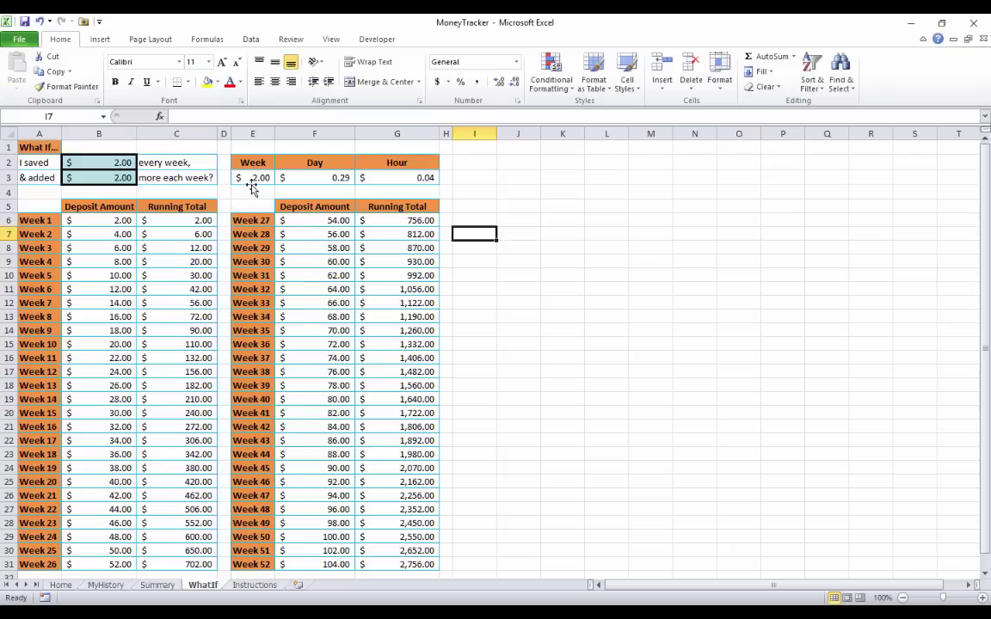
- Review the Week, Day and Hour breakdown formulas in E3, F3 and G3, then return to Home
drag(252, 163, 391, 177)
click(523, 217)
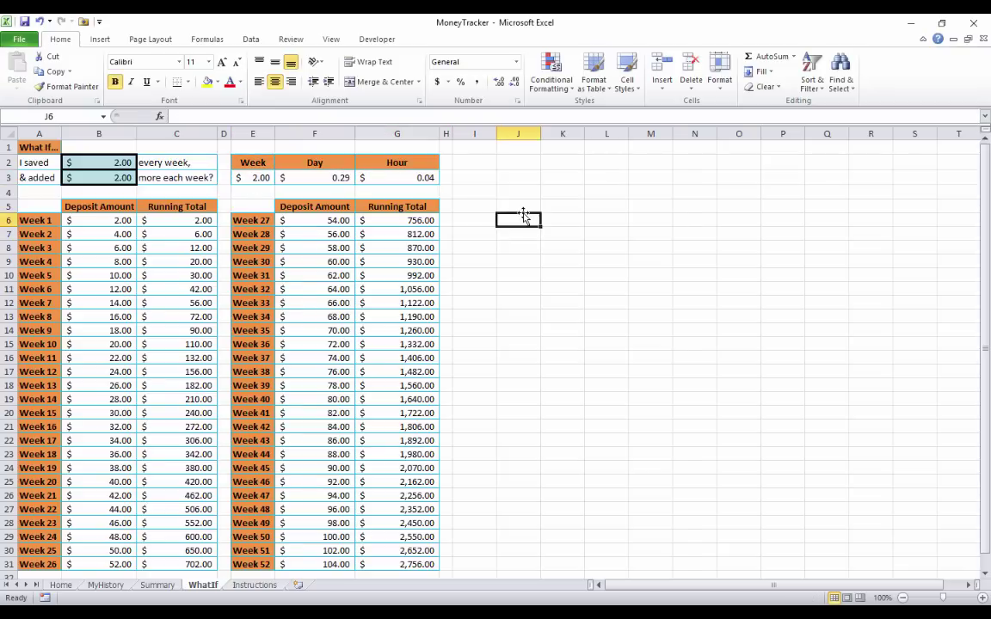
click(255, 178)
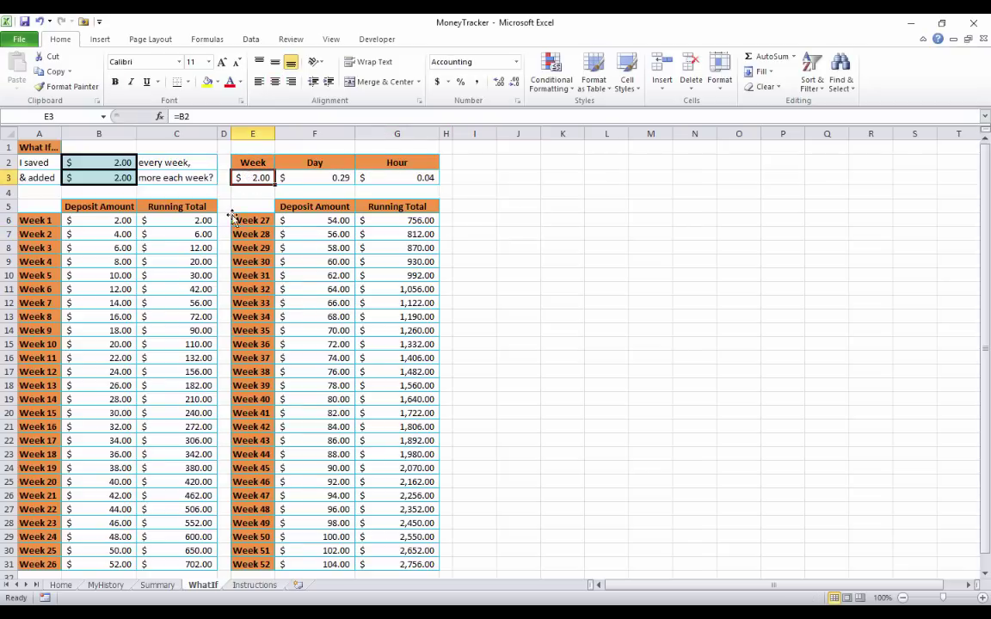
click(308, 177)
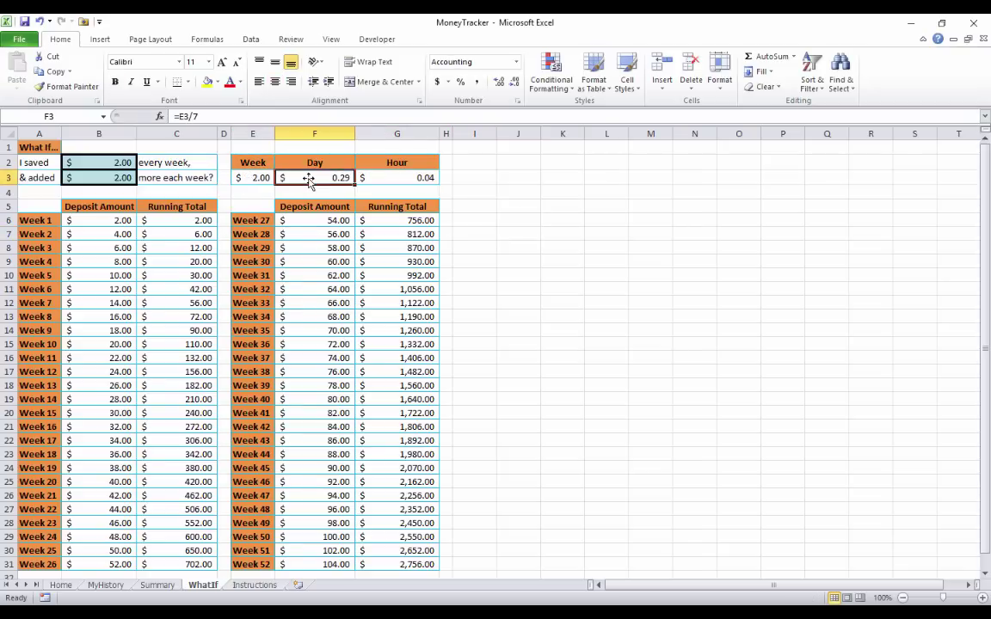
click(391, 178)
click(508, 190)
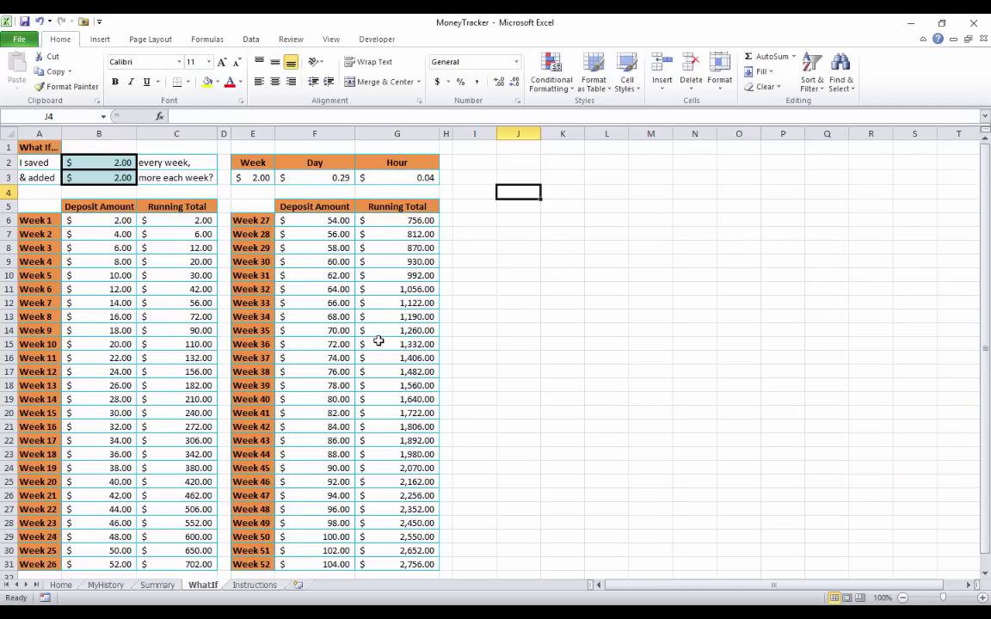
scroll(378, 342, down, 2)
scroll(379, 343, up, 2)
click(60, 585)
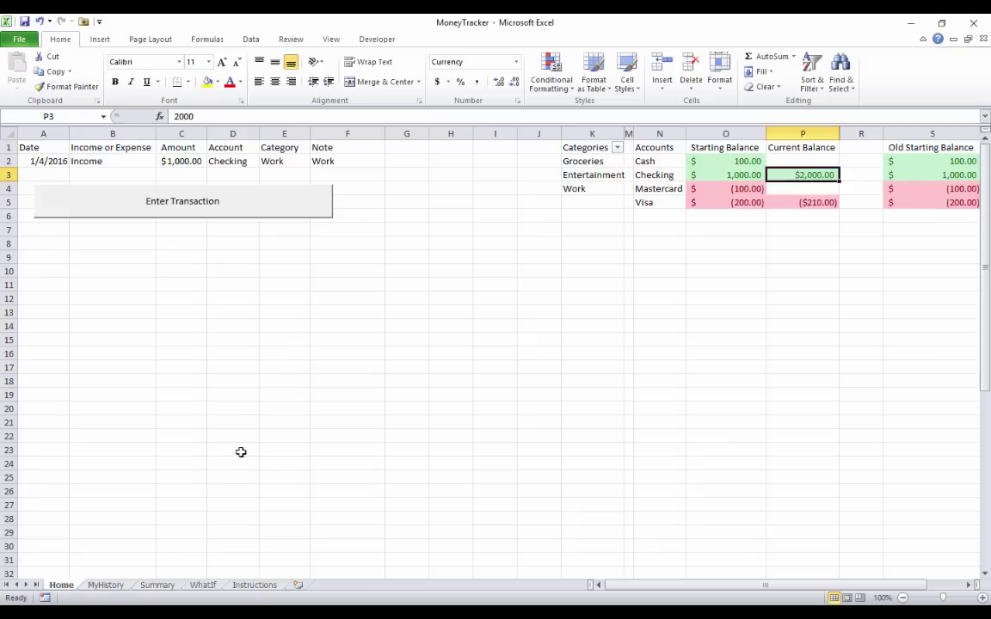
- Go to the Summary sheet and select the $990.00 pivot table so its PivotTable Field List appears
click(158, 586)
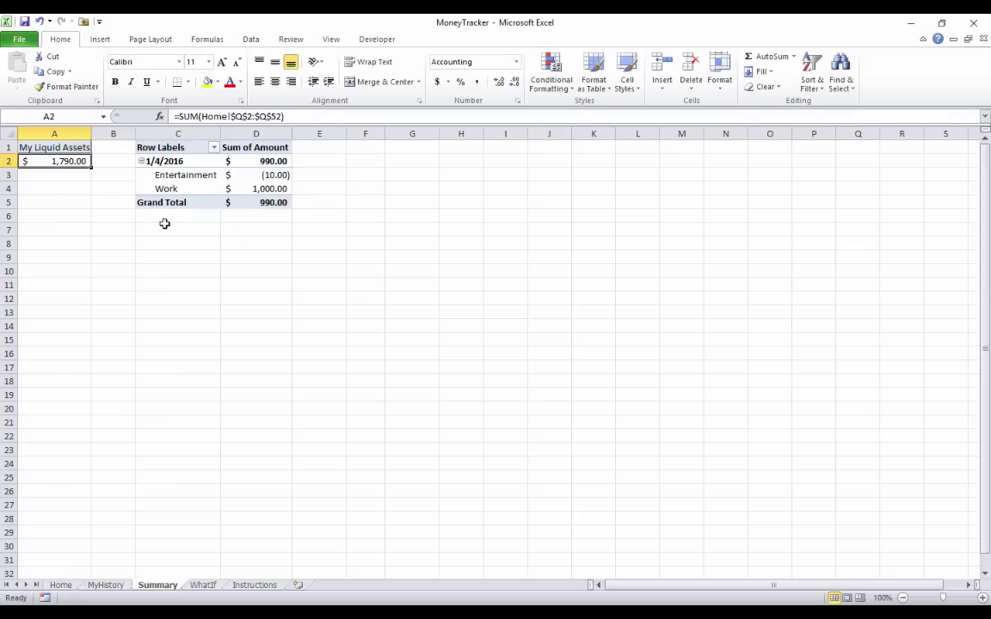
click(178, 174)
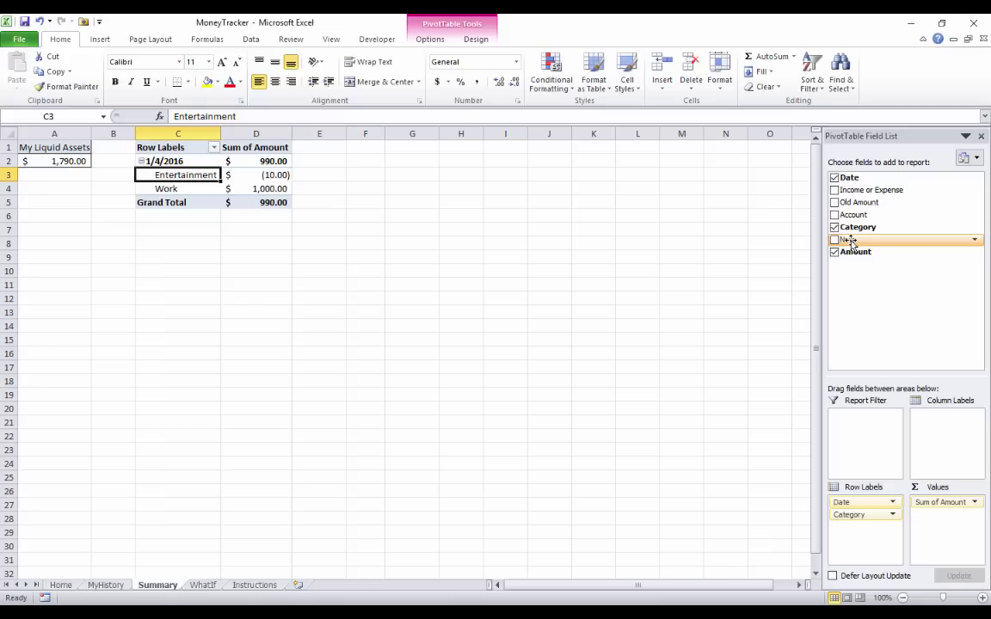
drag(850, 241, 864, 528)
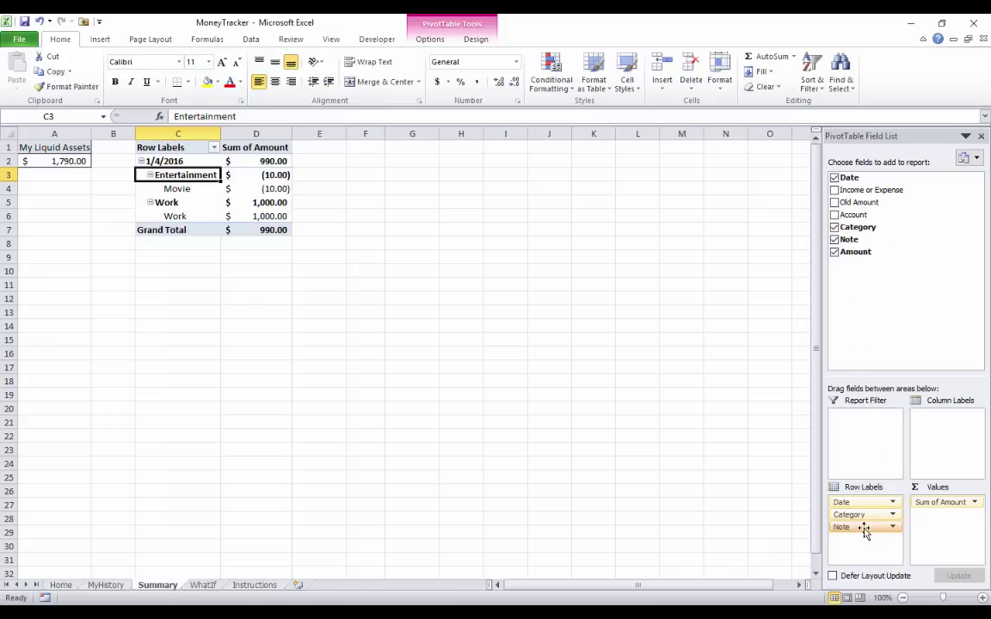
click(173, 188)
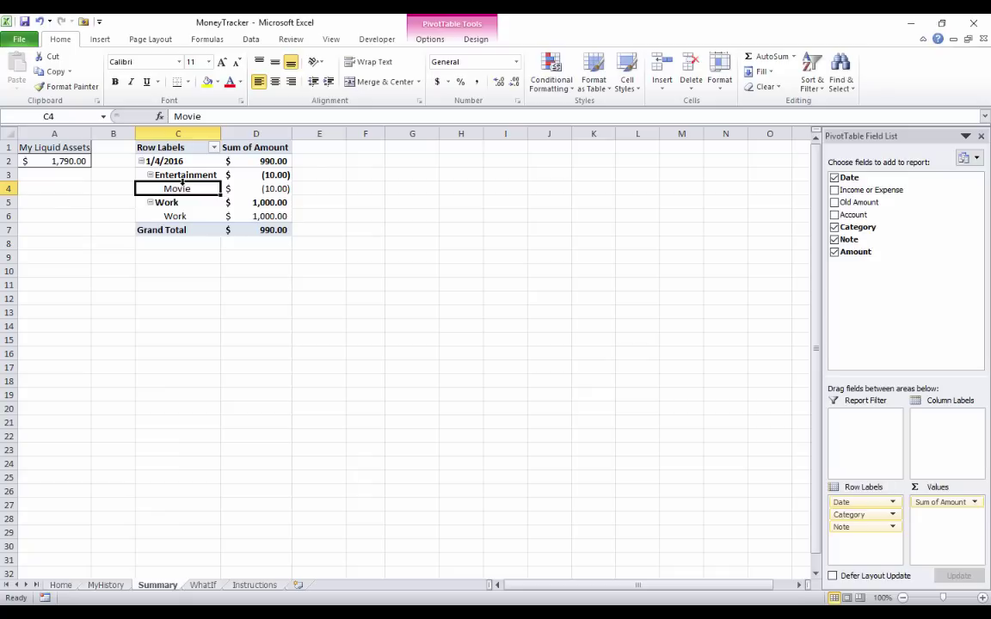
drag(852, 527, 875, 325)
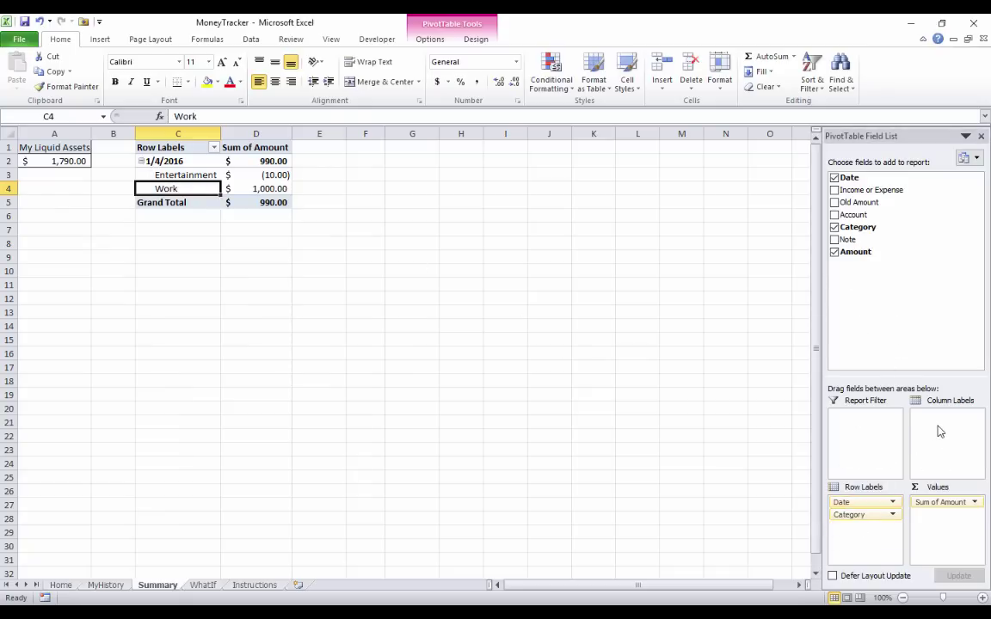
drag(852, 515, 945, 430)
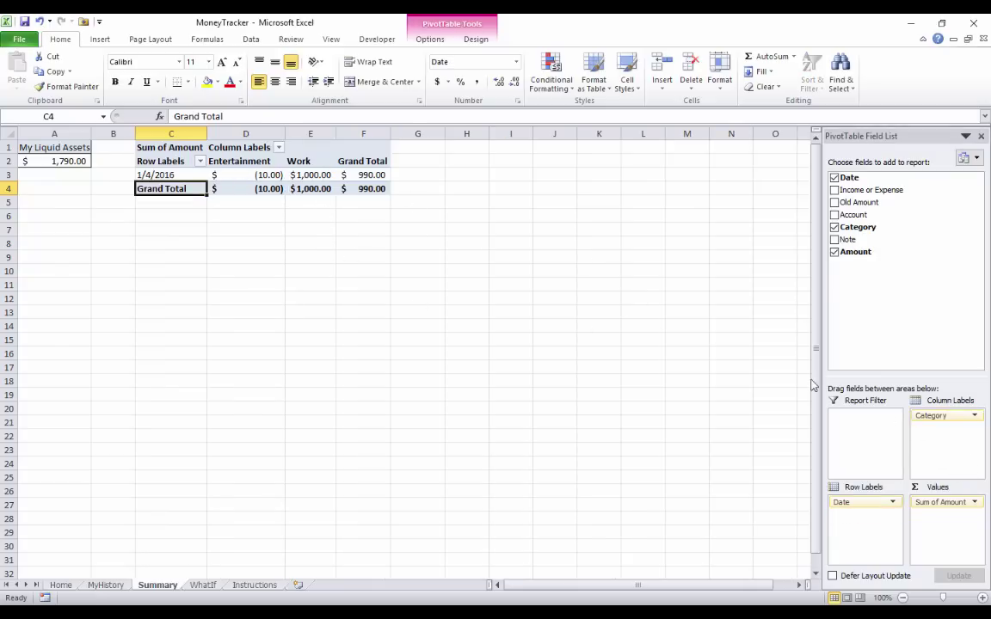
drag(949, 417, 877, 526)
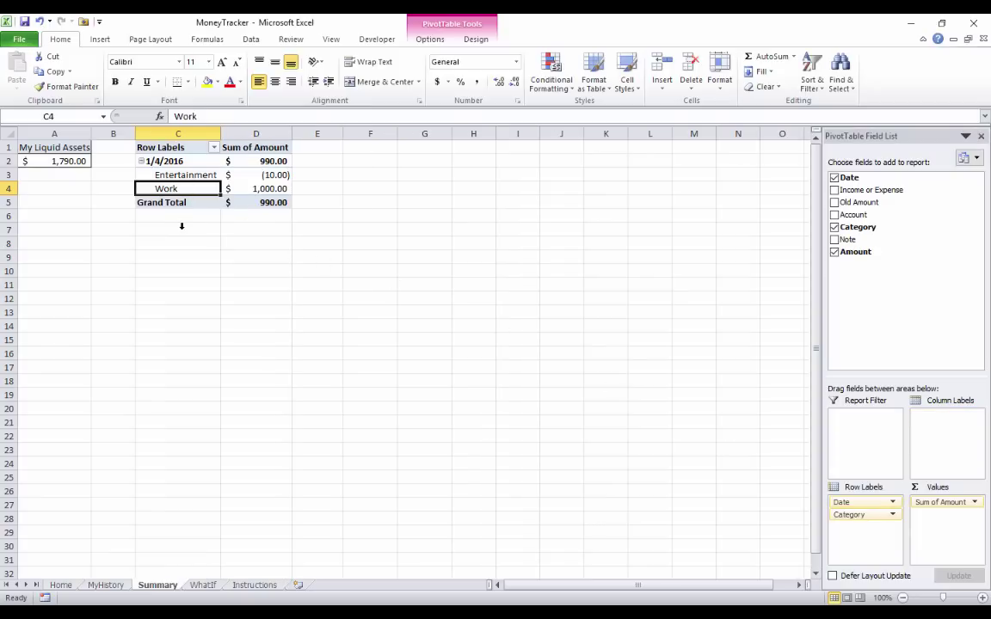
- Select cell A7 outside the pivot table so the PivotTable Field List closes
click(68, 228)
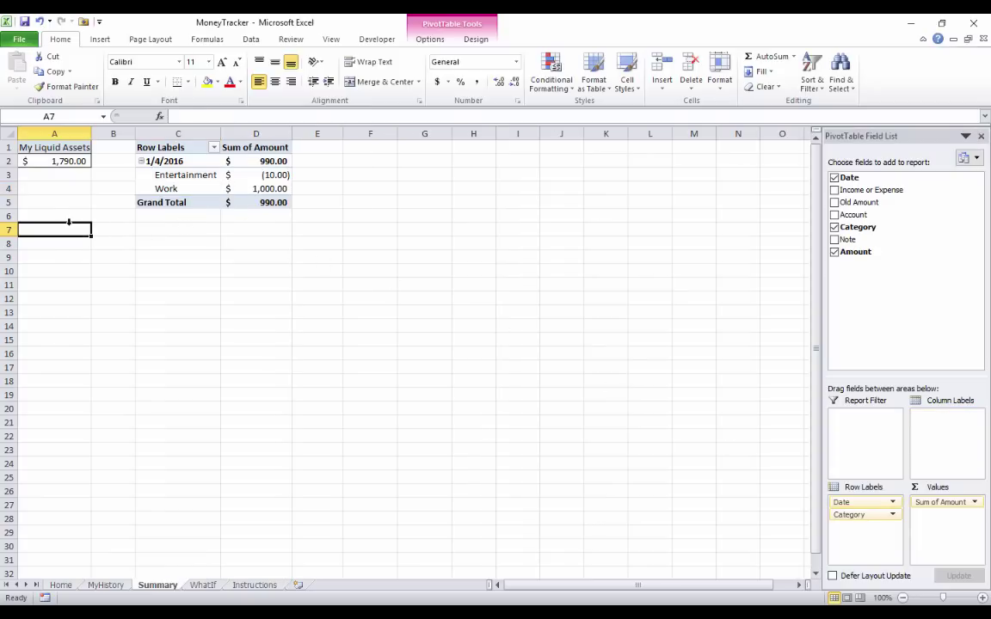